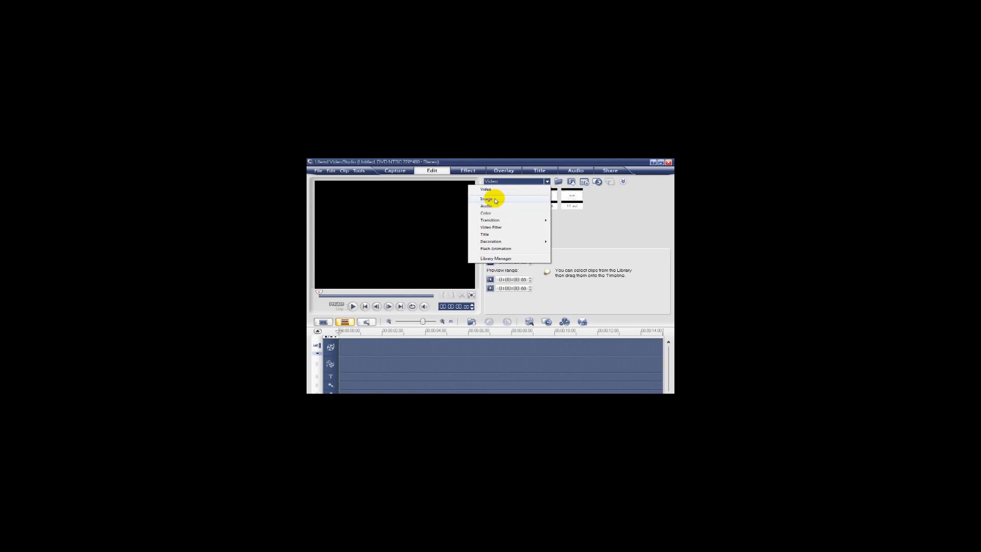
- Show the Image category in the library and start loading image files from the Desktop
click(495, 200)
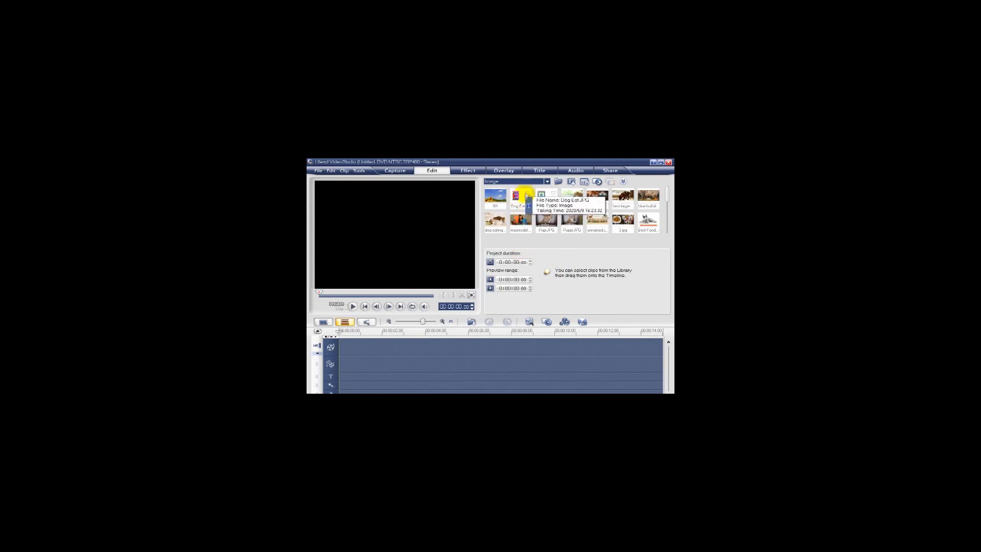
click(558, 183)
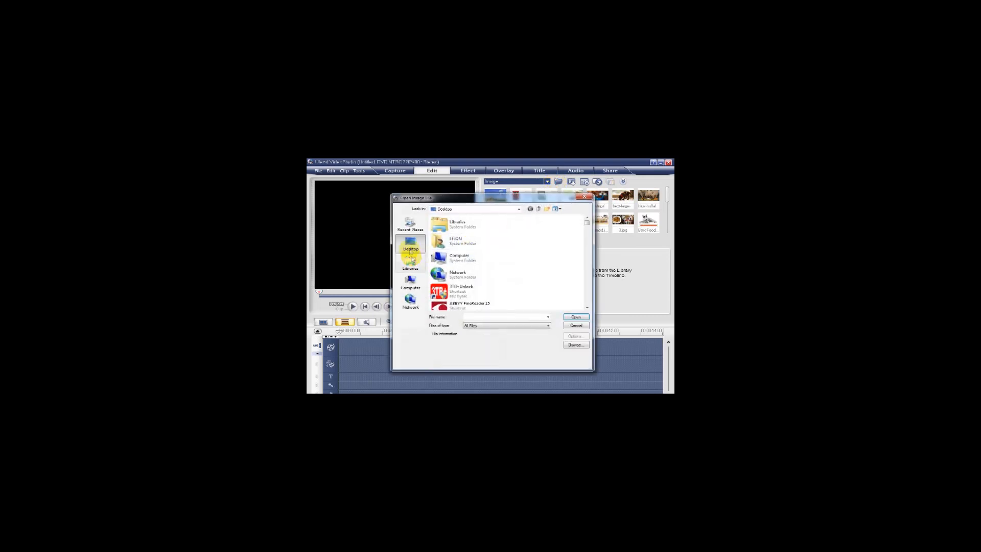
drag(589, 221, 593, 250)
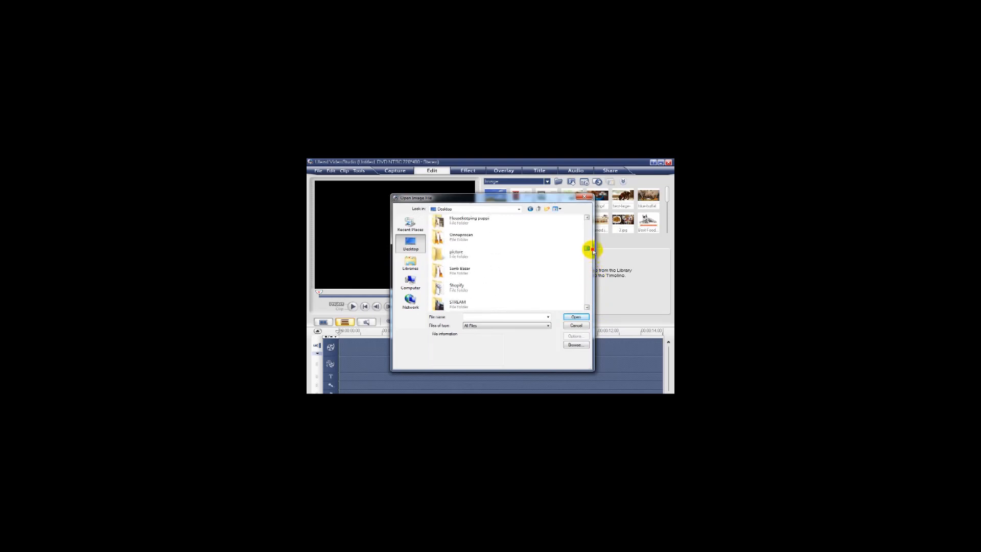
- Look through the picture, After Effect and Housekeeping puppy folders on the Desktop for images to import
double_click(469, 255)
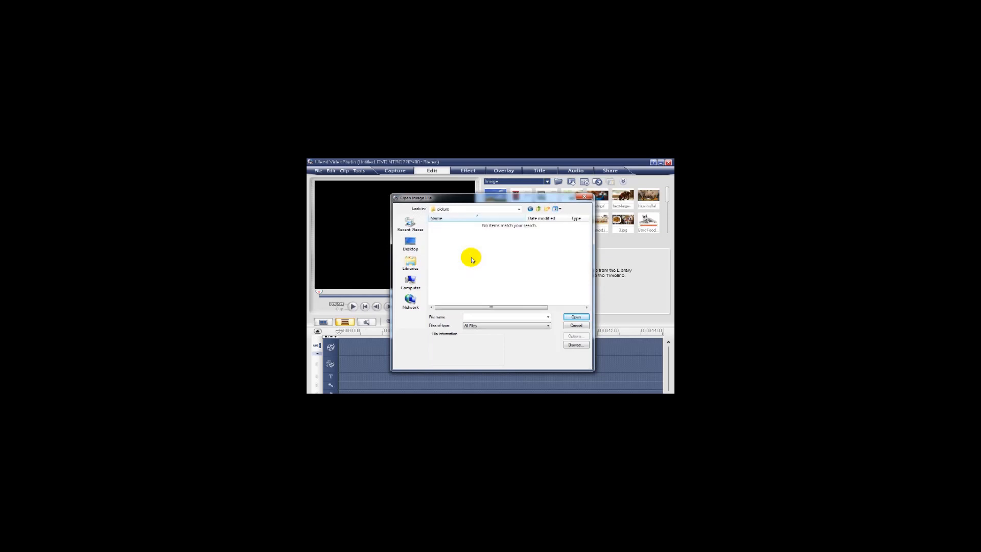
click(538, 209)
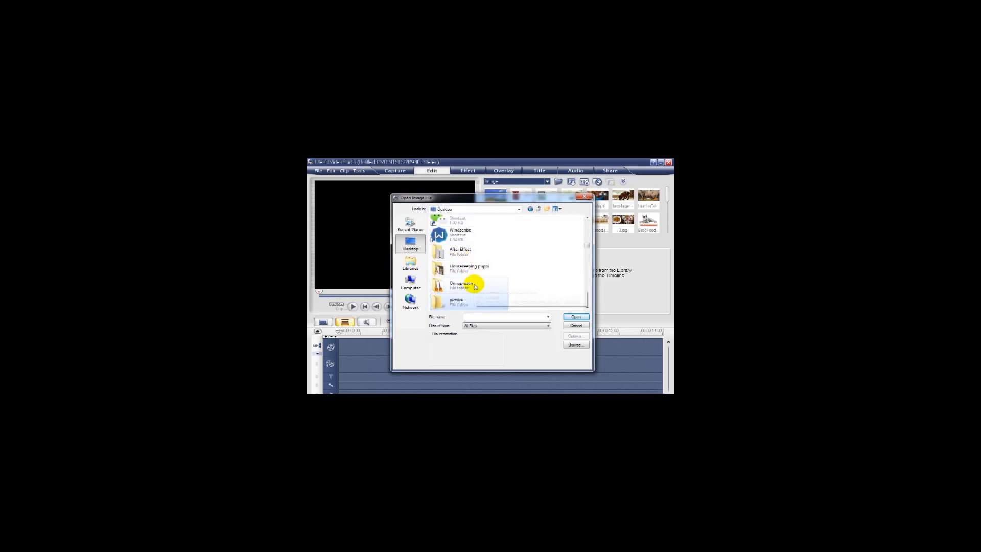
double_click(465, 254)
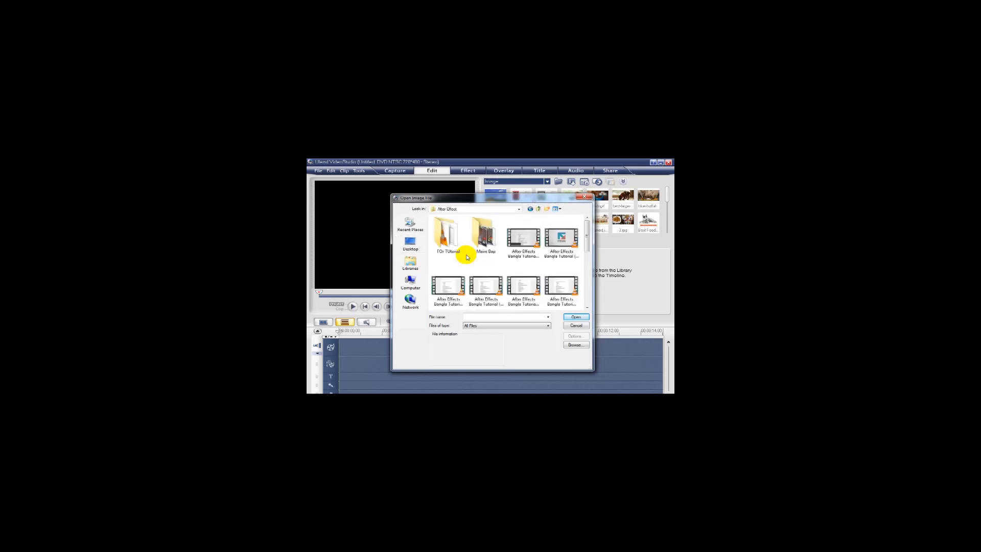
click(537, 209)
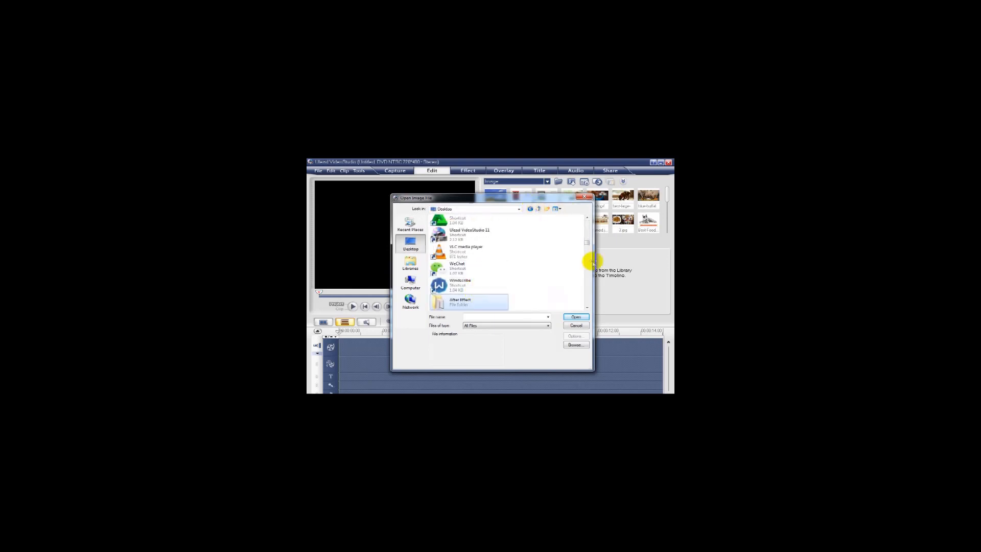
click(587, 244)
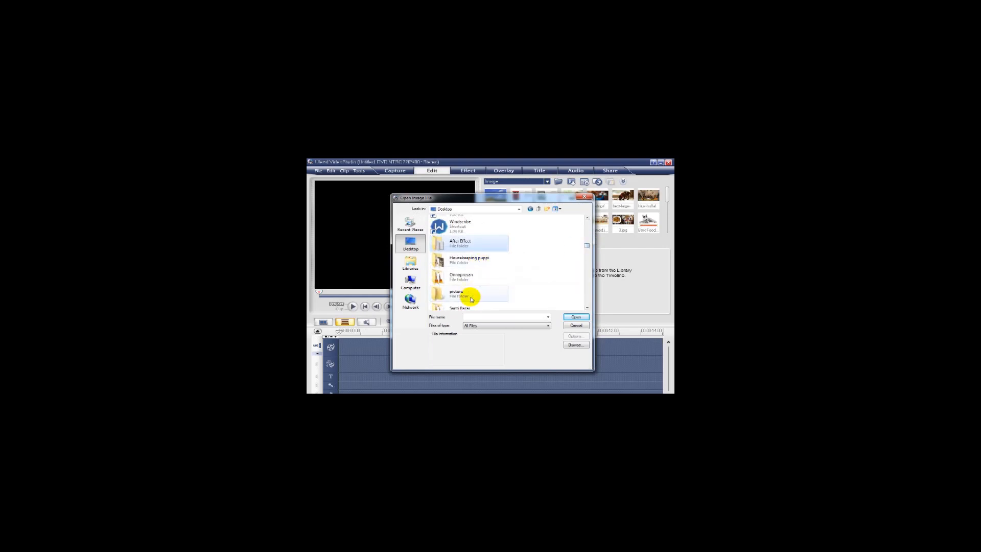
double_click(469, 261)
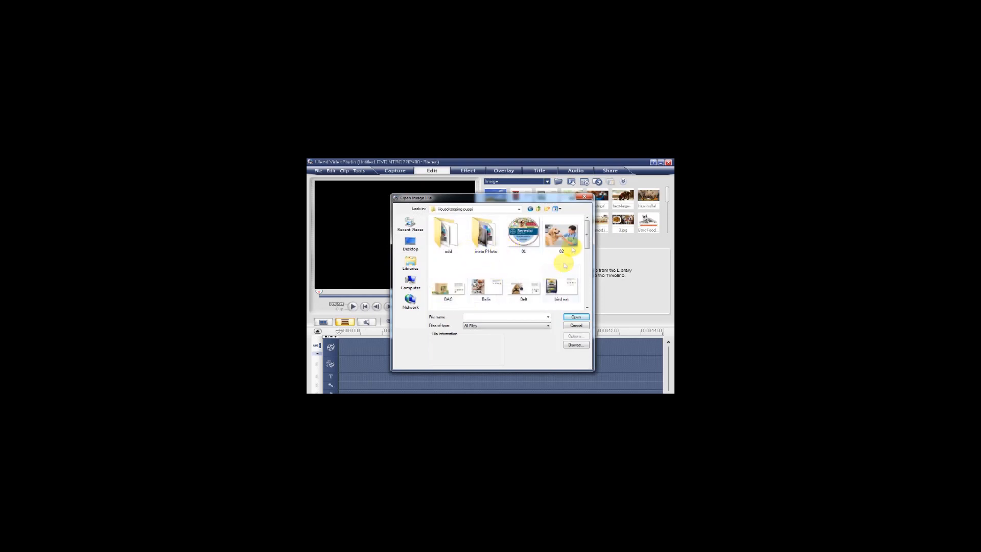
mouse_move(587, 232)
mouse_down()
mouse_move(590, 259)
mouse_move(587, 247)
mouse_up()
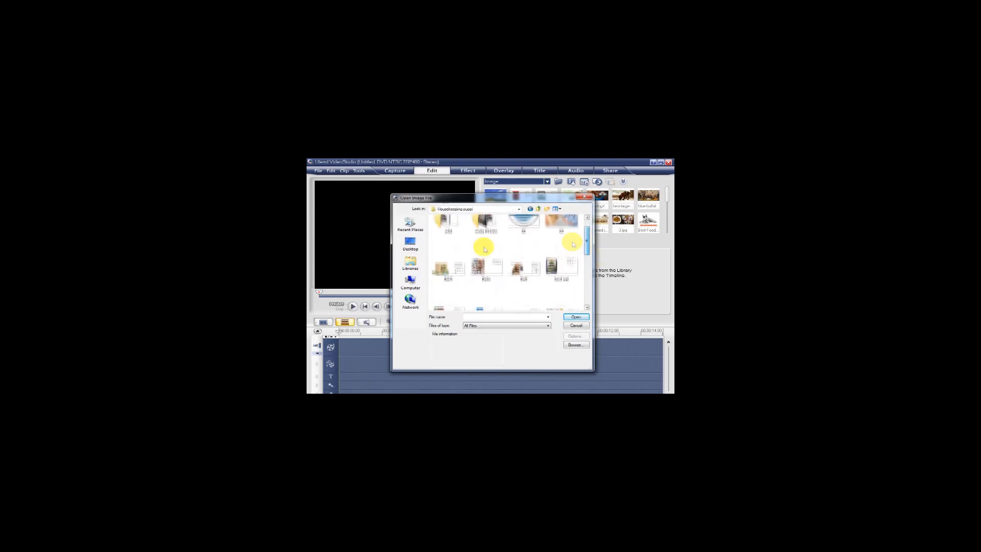
click(410, 244)
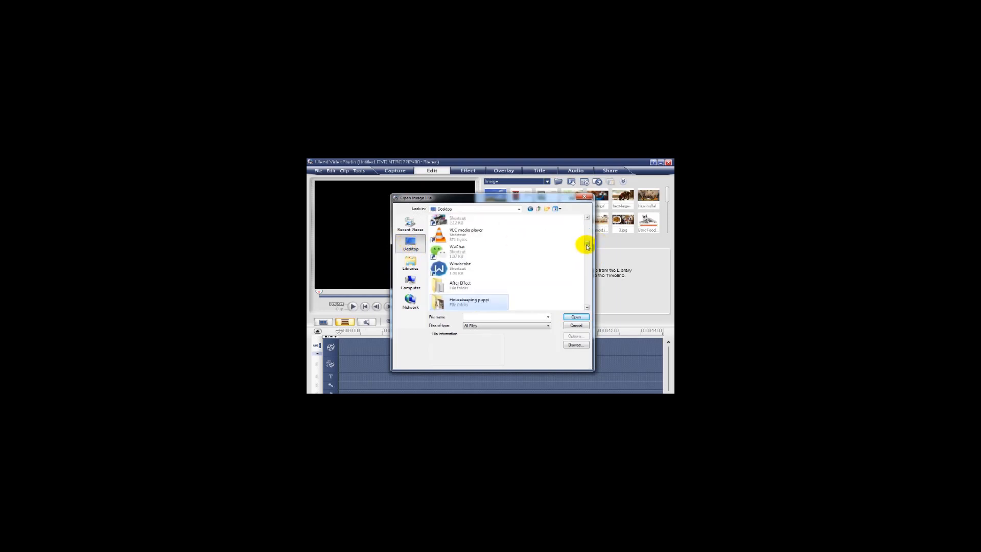
- Open the Kichen Item folder inside the Desktop's Shopify folder
scroll(486, 272, down, 5)
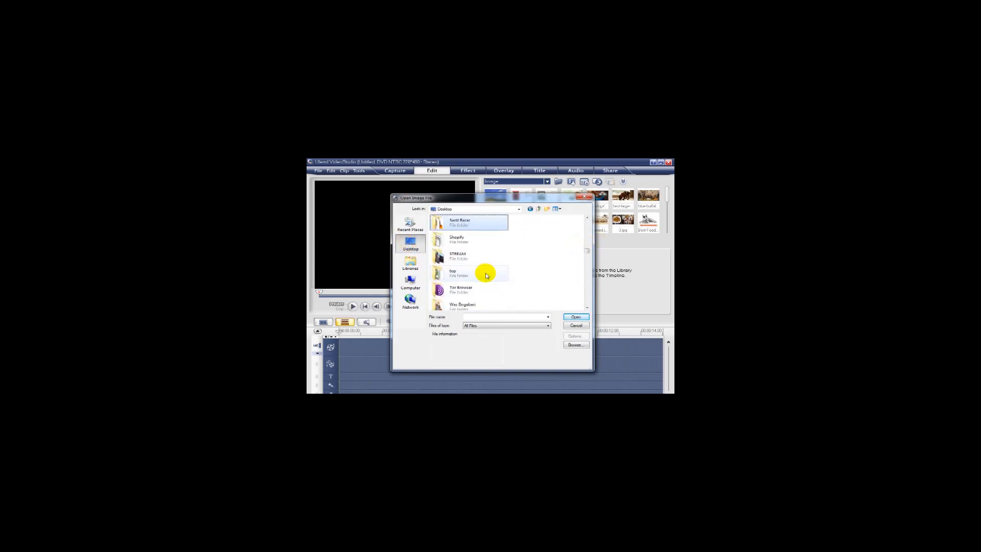
click(466, 241)
double_click(466, 241)
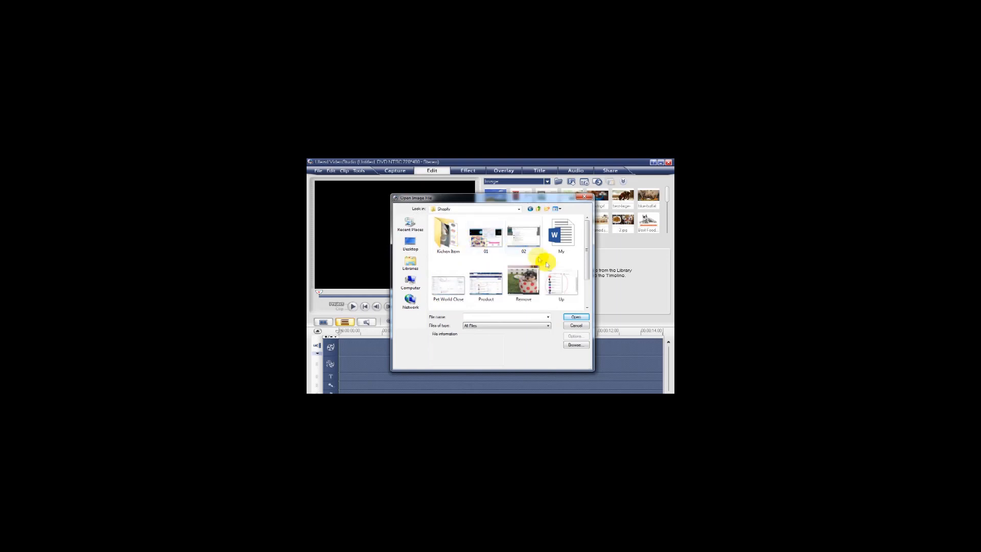
mouse_move(587, 251)
mouse_down()
mouse_move(595, 284)
mouse_move(587, 252)
mouse_move(569, 253)
mouse_up()
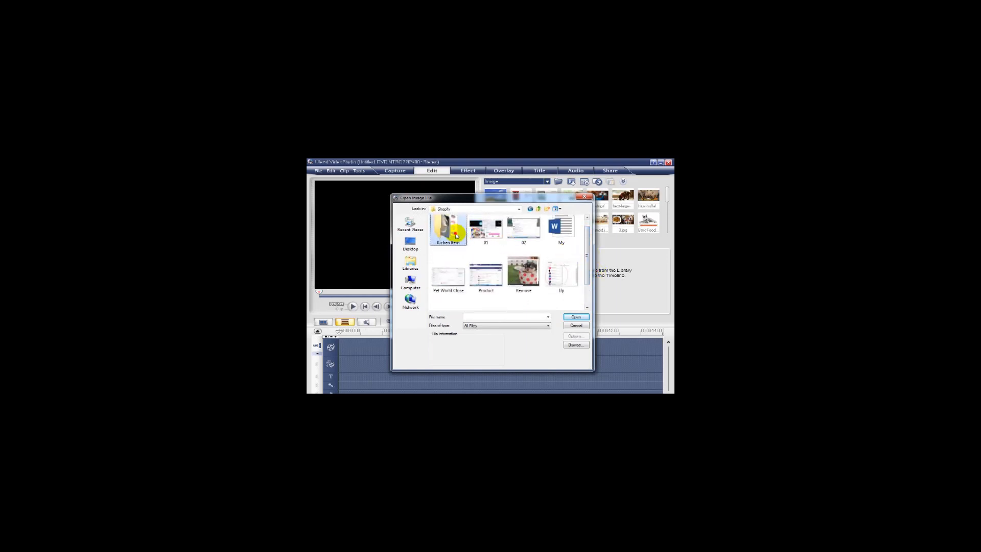
double_click(454, 231)
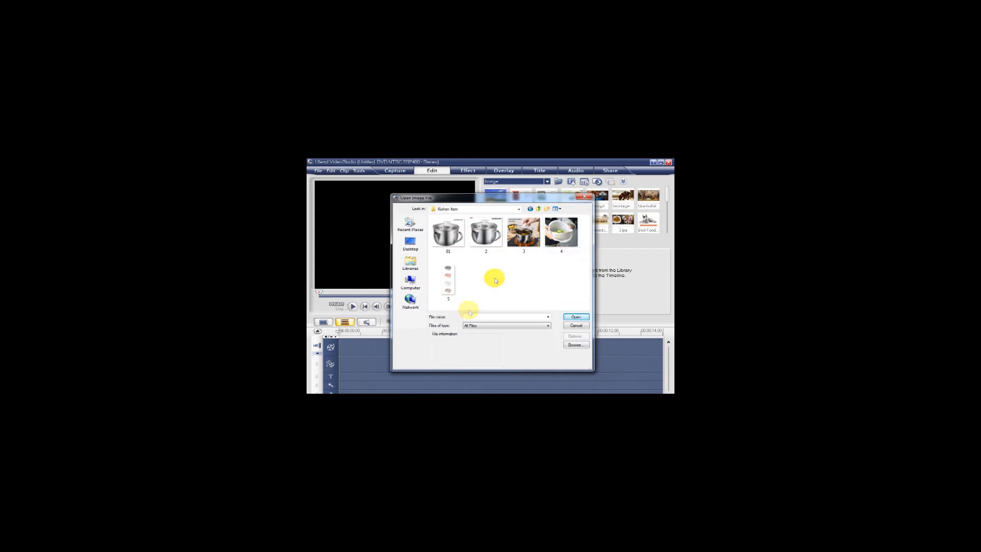
- Import the images 01, 2, 3 and 4 from the folder into the image library
click(448, 241)
shift+click(526, 231)
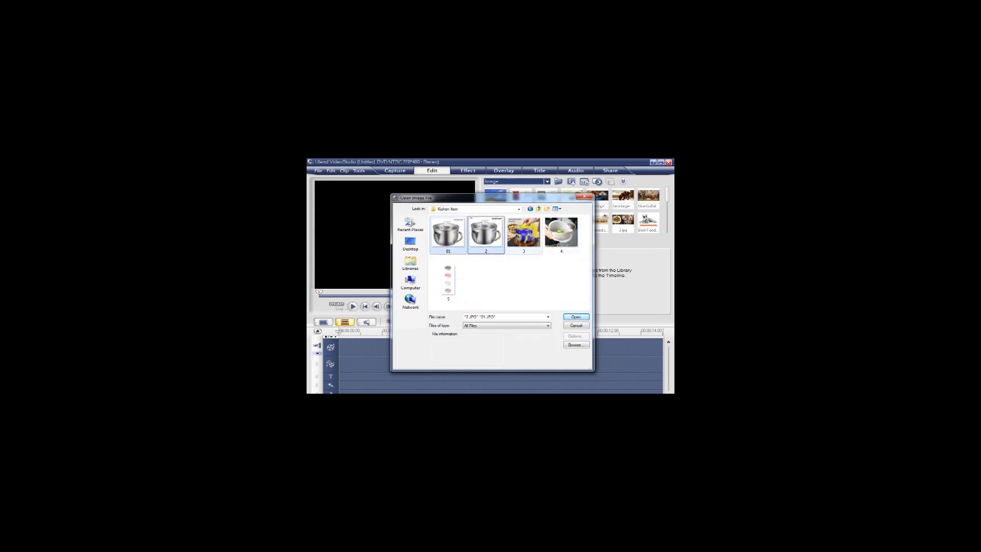
shift+click(555, 234)
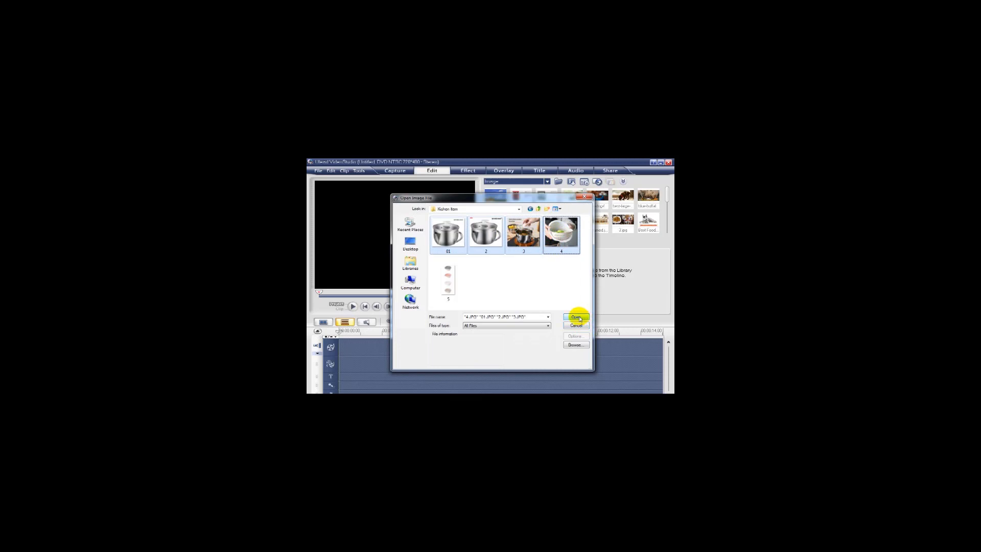
click(576, 317)
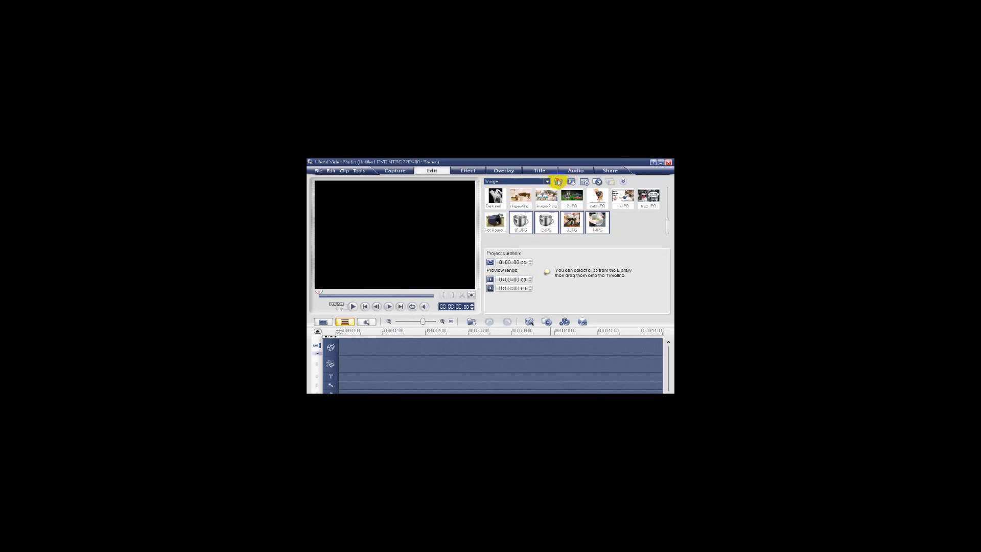
- Start another image import from the Desktop and select the images 16, 17 and 18 together
click(558, 181)
click(410, 244)
click(476, 266)
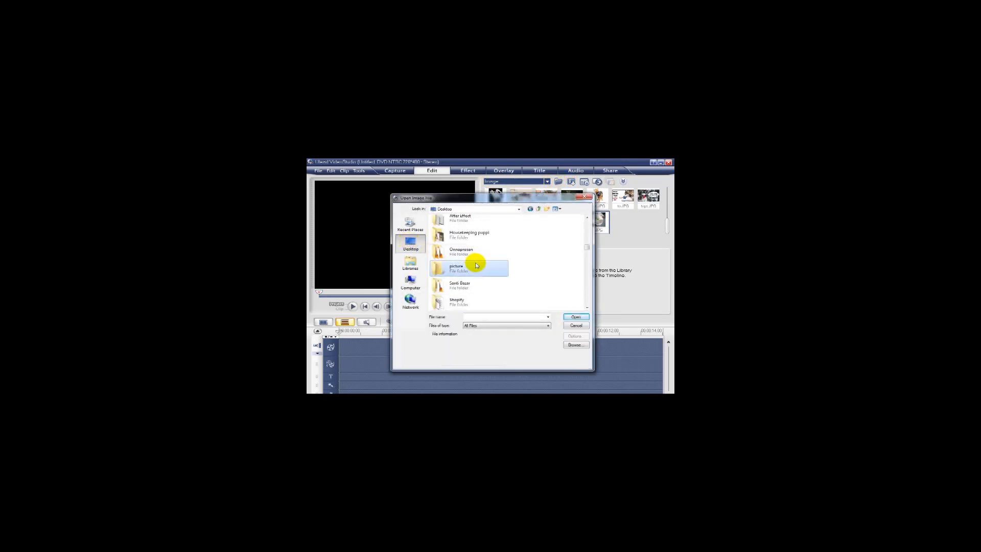
scroll(521, 255, down, 5)
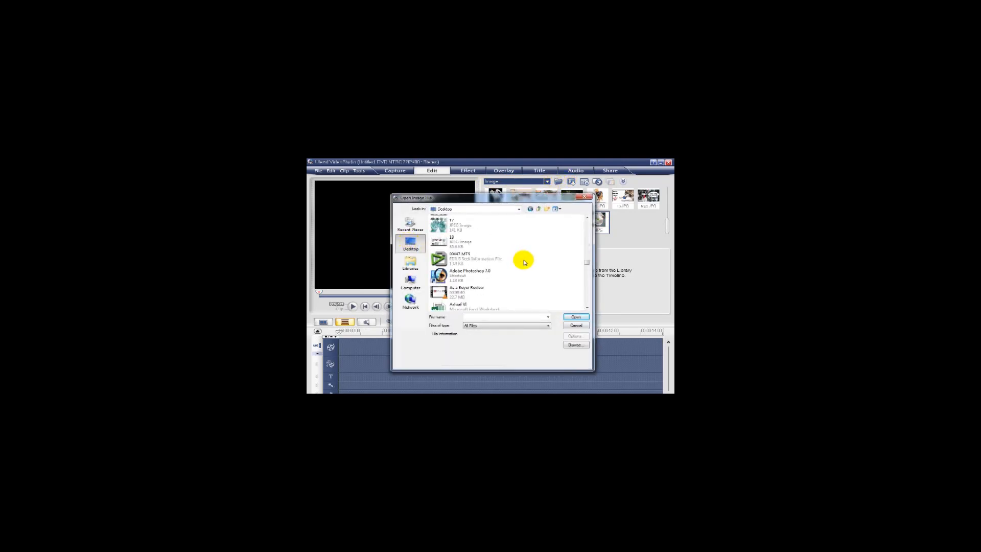
click(453, 241)
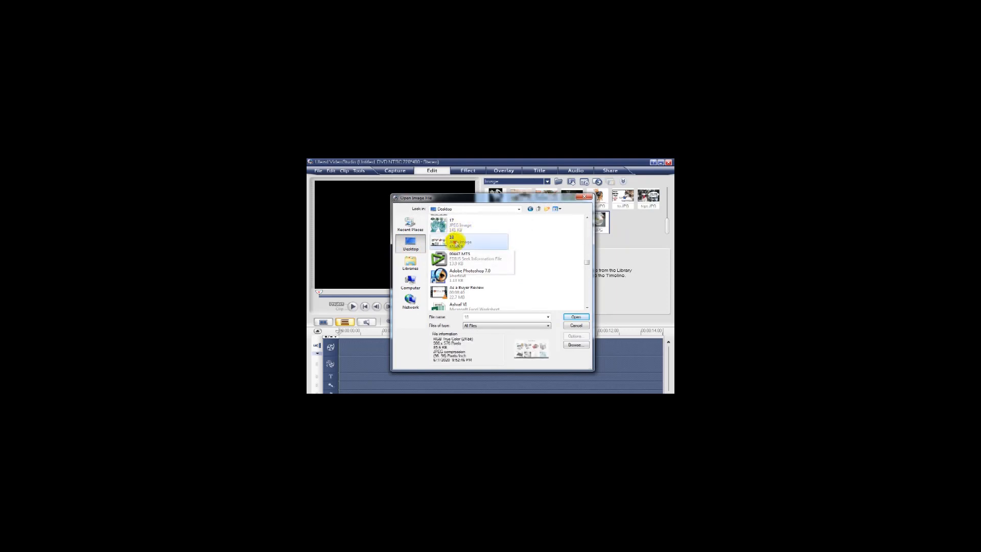
ctrl+click(453, 231)
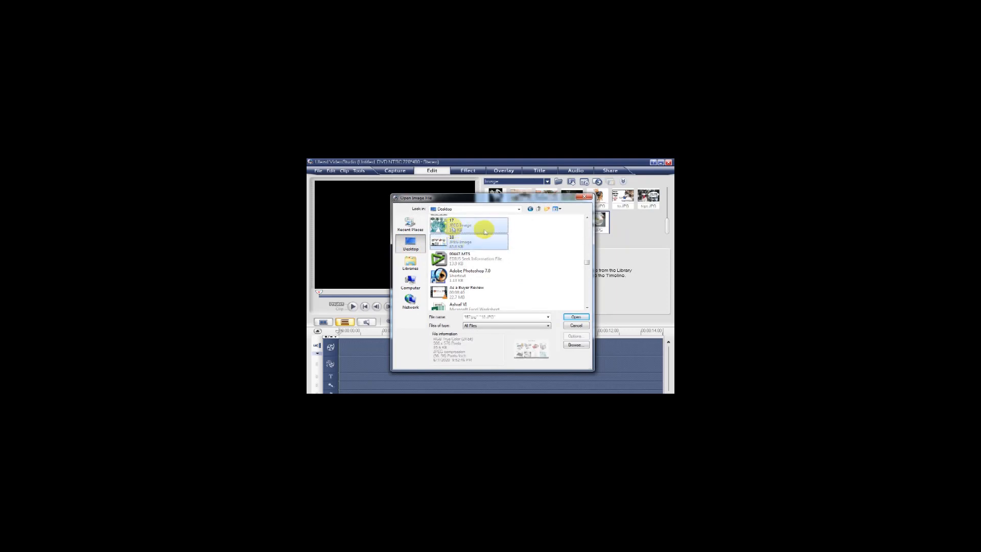
click(586, 218)
click(586, 219)
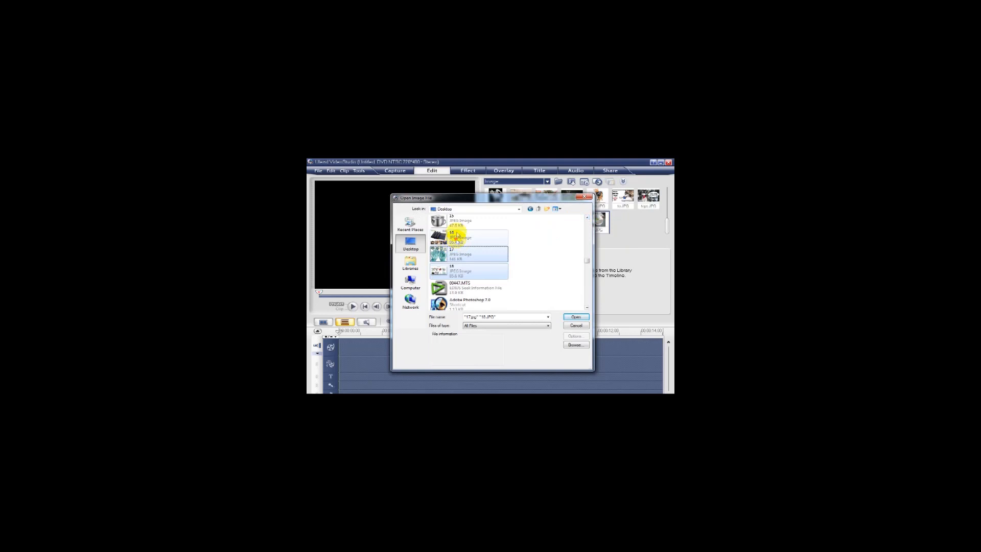
ctrl+click(456, 236)
- Add Image Home 2 to the selected files and import them all into the image library
click(586, 218)
click(587, 218)
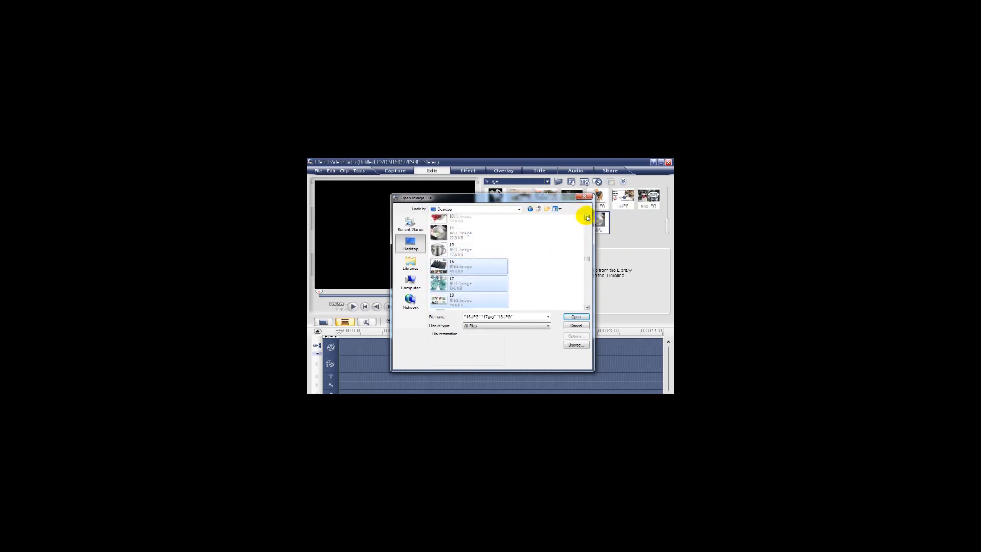
click(587, 218)
click(587, 218)
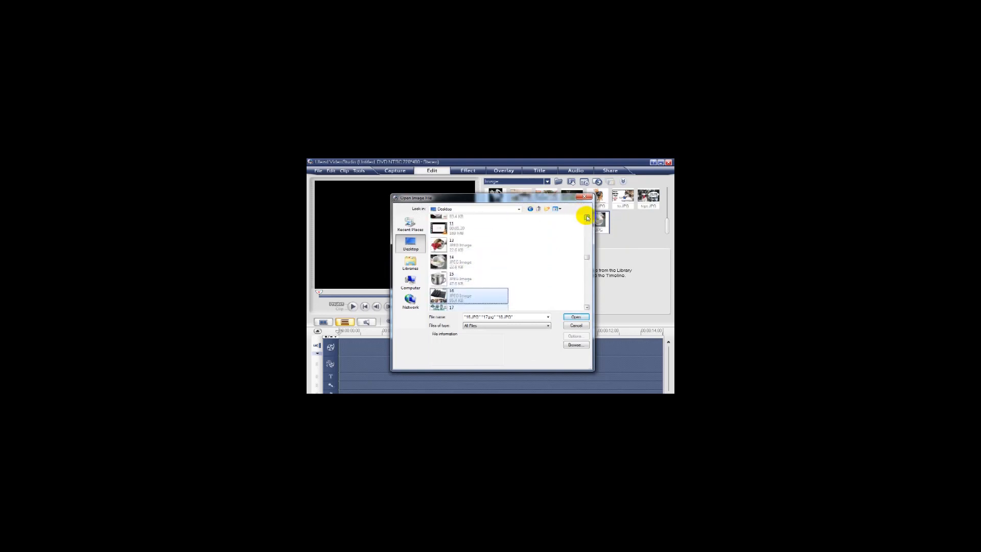
click(586, 218)
click(586, 218)
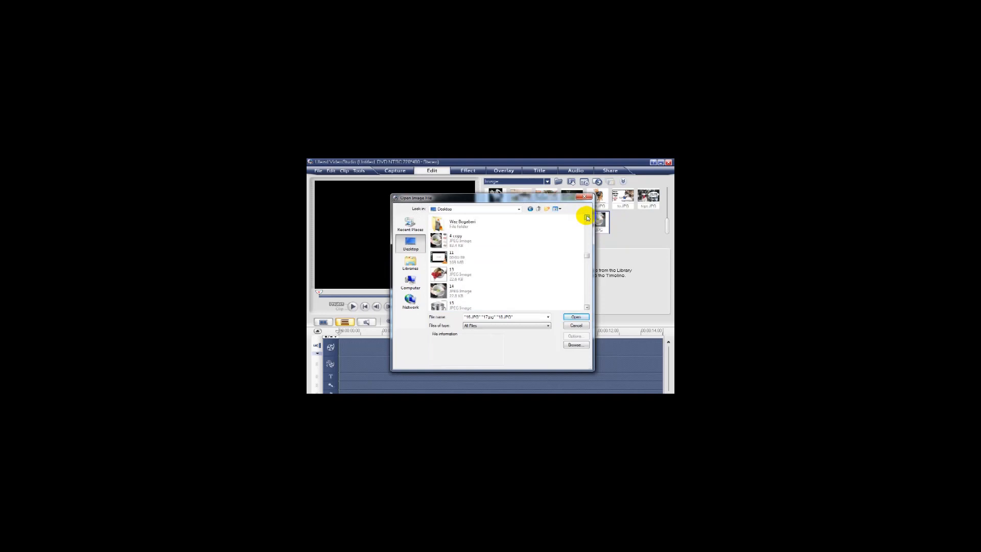
drag(587, 256, 598, 280)
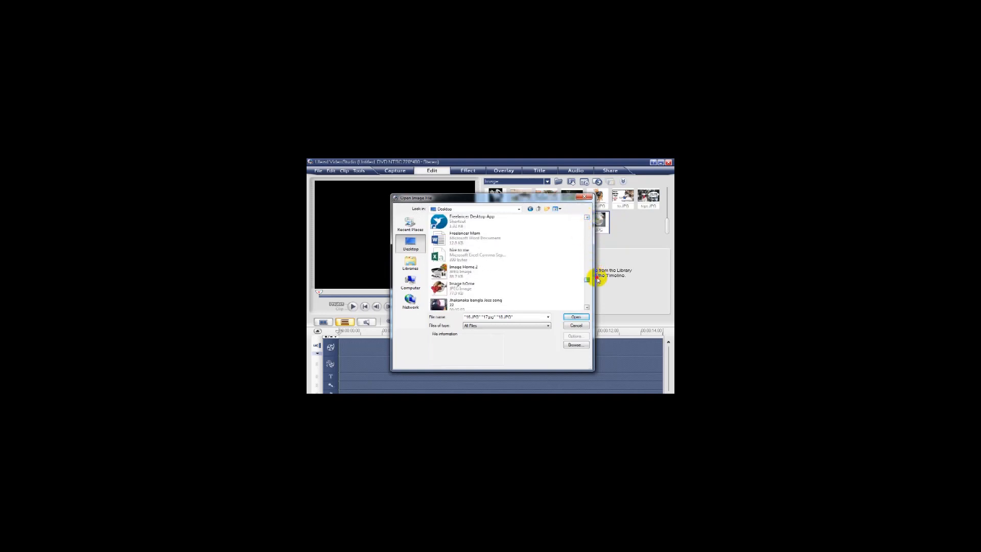
ctrl+click(462, 272)
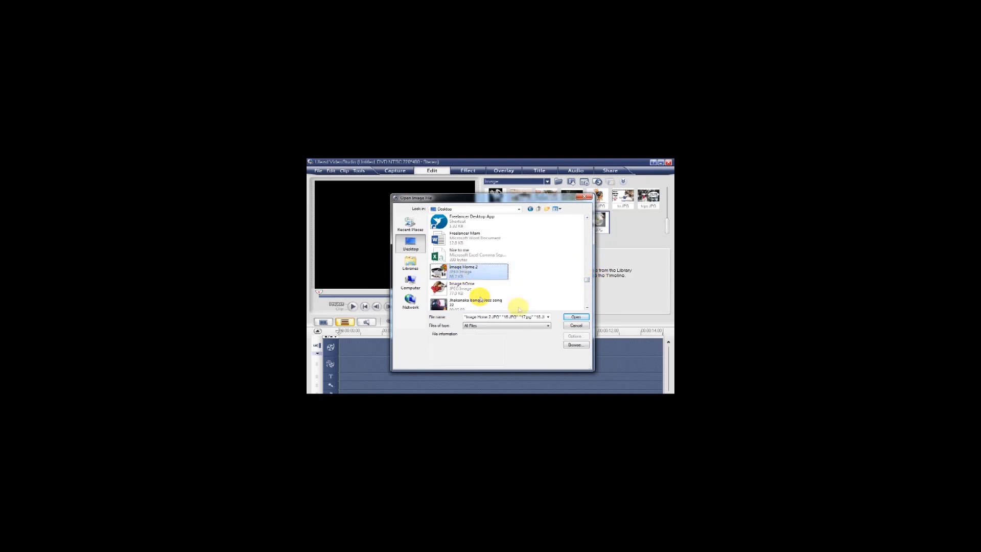
click(576, 317)
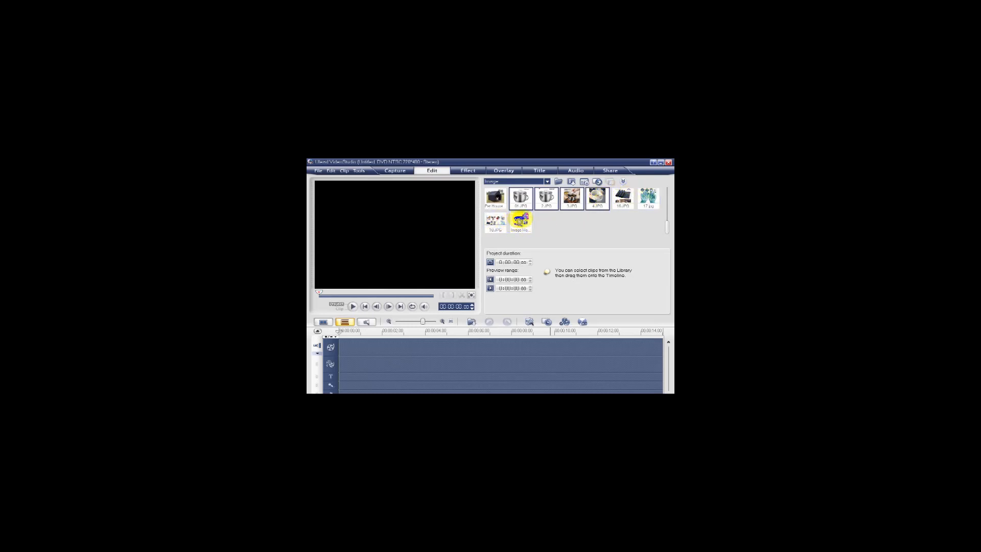
- Place the library images 01, 2, 3 and 4 in sequence at the start of the overlay track
drag(525, 211, 353, 361)
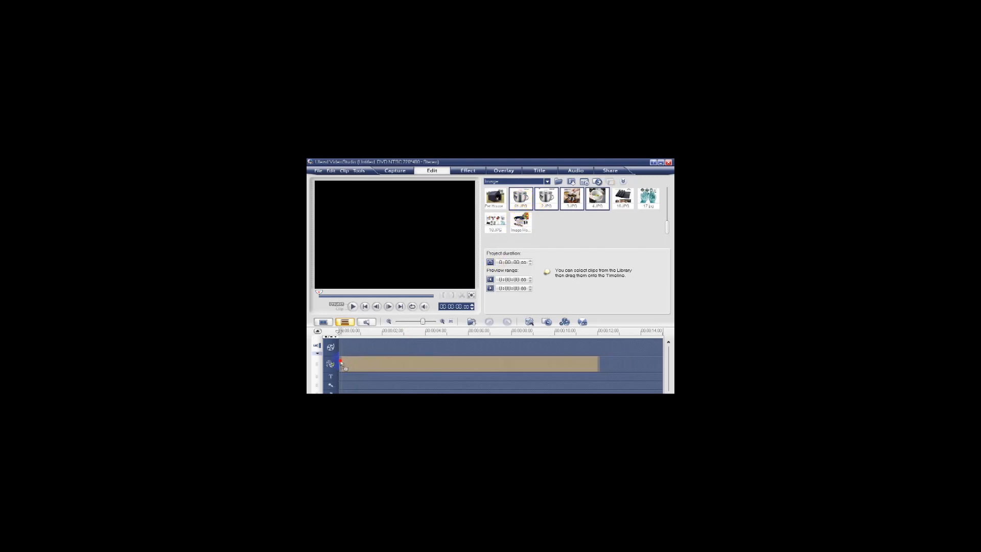
mouse_move(341, 364)
mouse_down()
mouse_move(373, 330)
mouse_move(515, 345)
mouse_move(350, 350)
mouse_up()
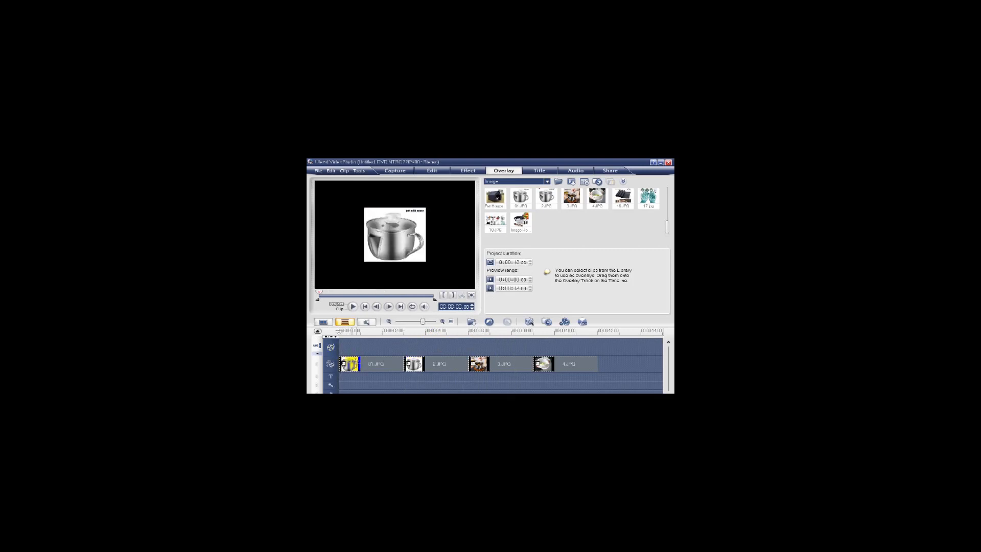
click(622, 366)
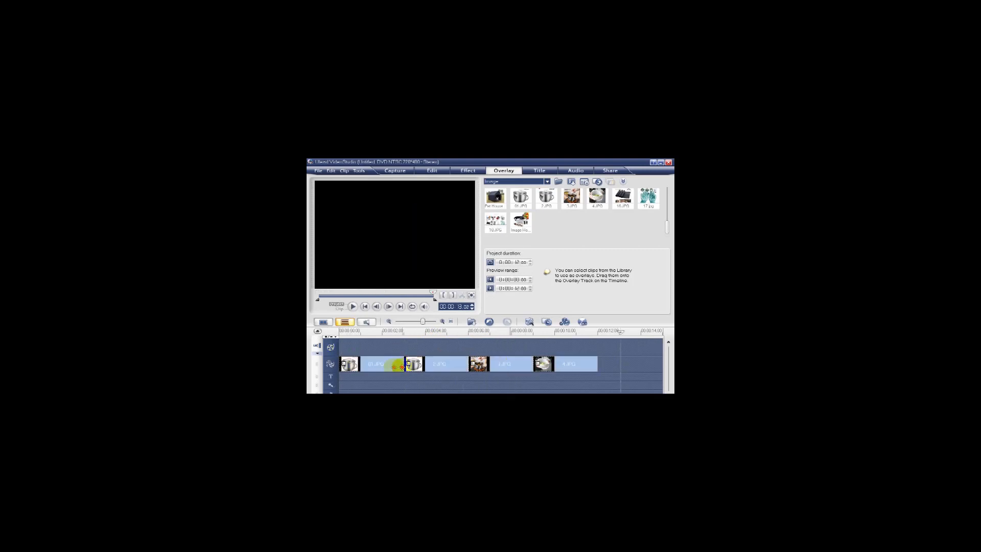
- Move the four image clips from the overlay track to the start of the video track
drag(393, 364, 436, 350)
drag(501, 363, 497, 348)
drag(563, 363, 308, 346)
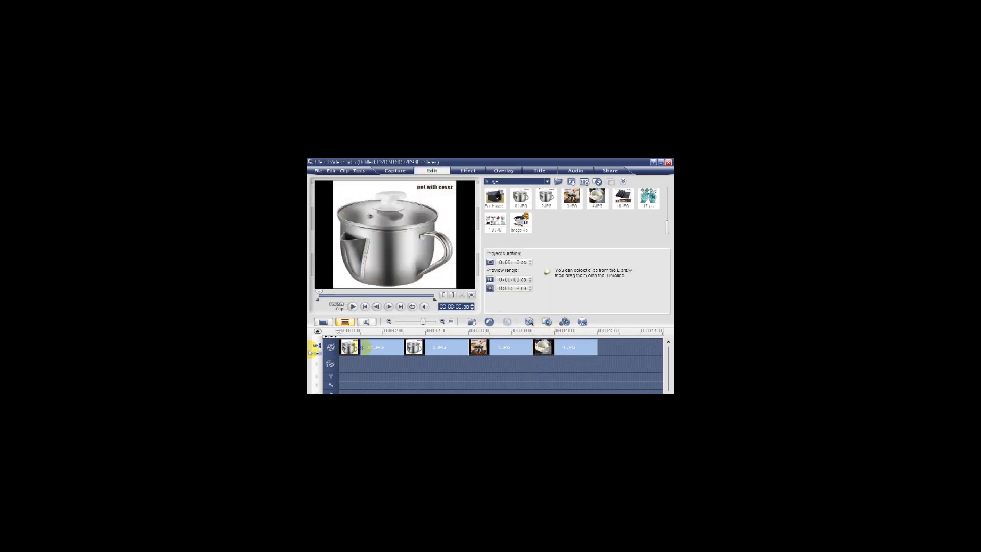
- Extend the end of clip 4 on the video track slightly, to about 3.6 seconds
click(389, 347)
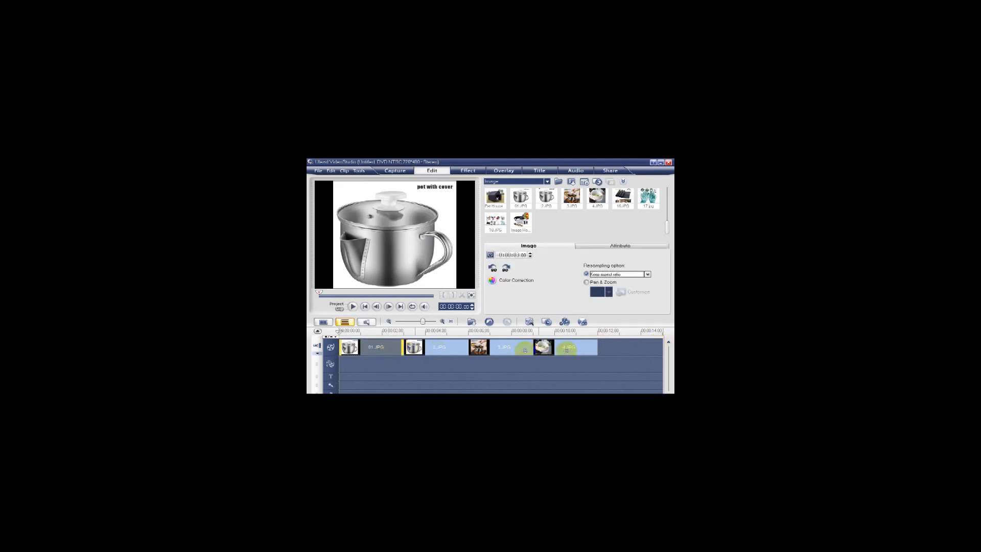
click(568, 350)
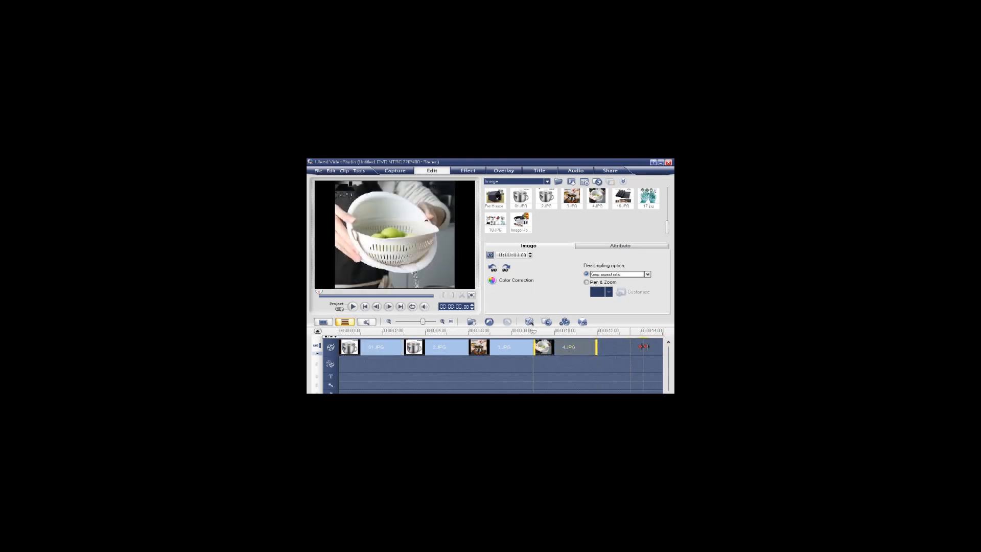
drag(644, 346, 545, 347)
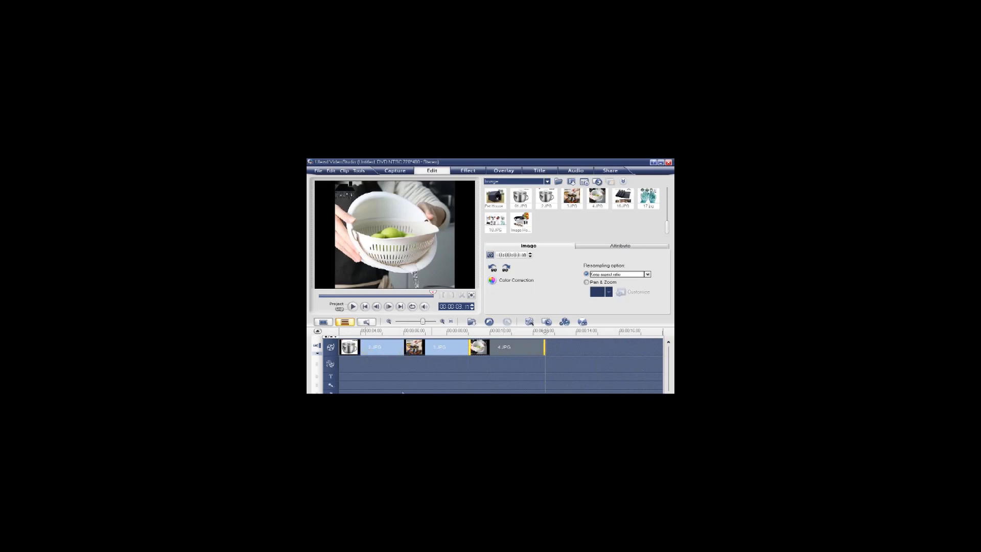
- Lengthen clip 01 at the start of the video track to about 7 seconds
click(377, 347)
mouse_move(365, 352)
mouse_down()
mouse_move(343, 353)
mouse_move(397, 346)
mouse_up()
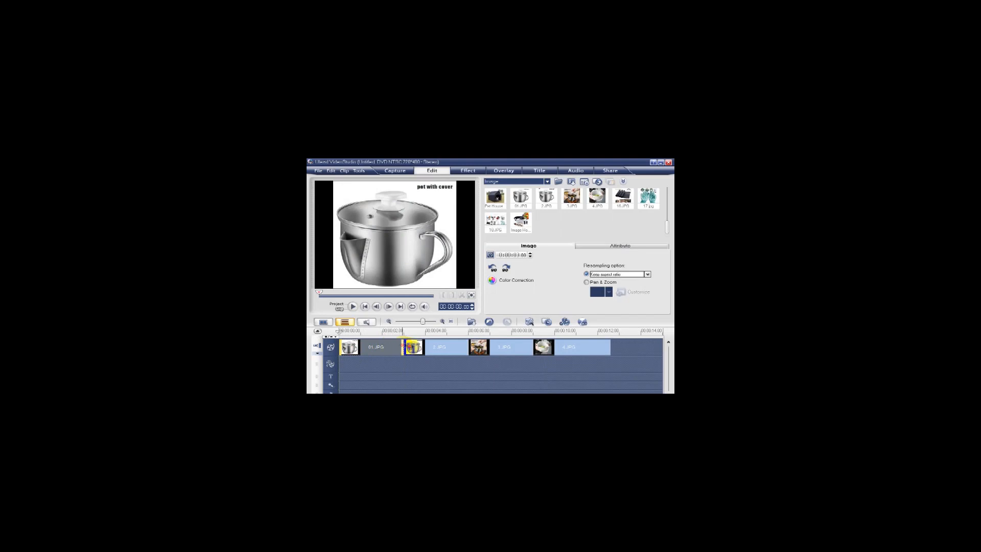
drag(409, 347, 471, 348)
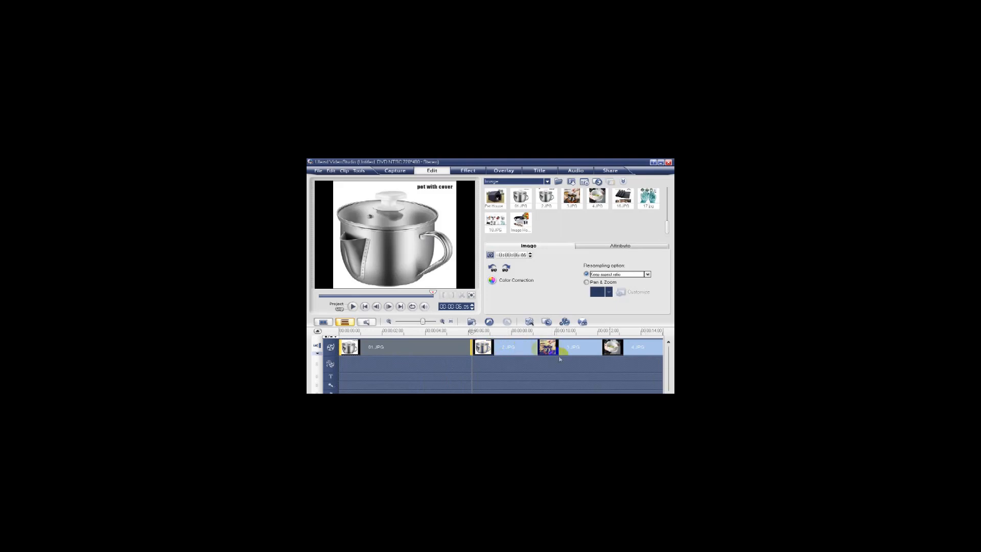
click(520, 345)
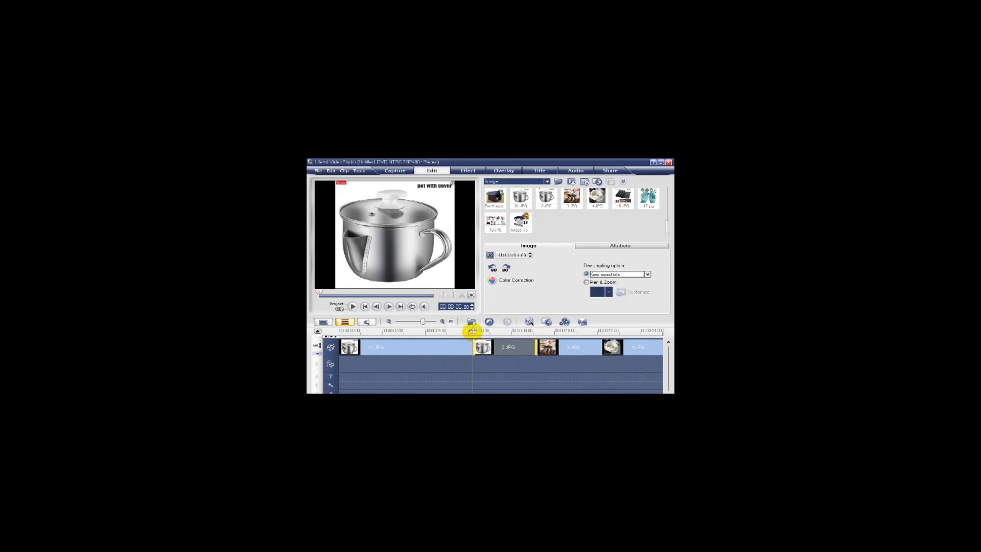
drag(471, 331, 390, 339)
click(425, 349)
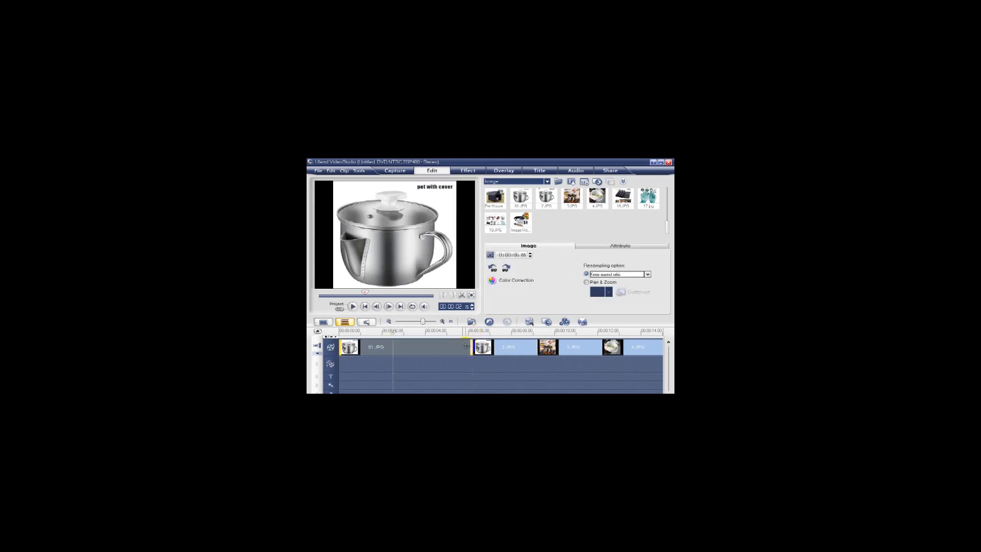
drag(417, 353, 494, 347)
- Lengthen clip 2 on the video track to about 6 seconds and clip 3 to about 8 seconds
click(530, 346)
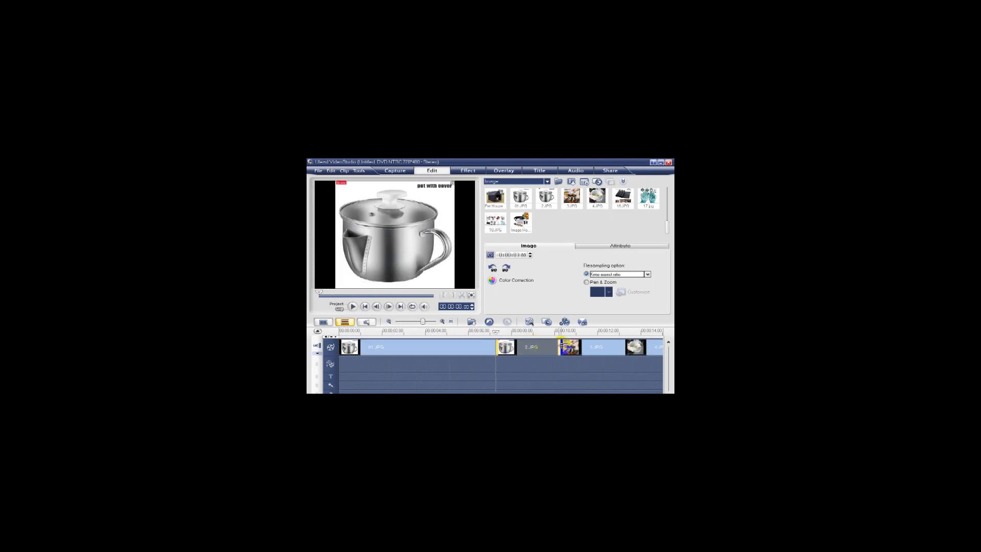
drag(560, 346, 599, 349)
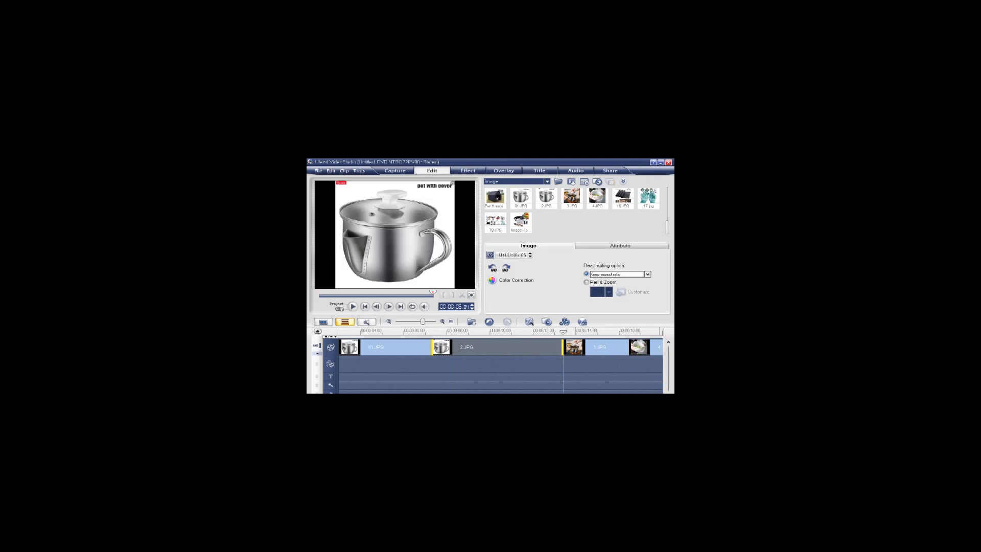
click(601, 347)
scroll(635, 348, down, 5)
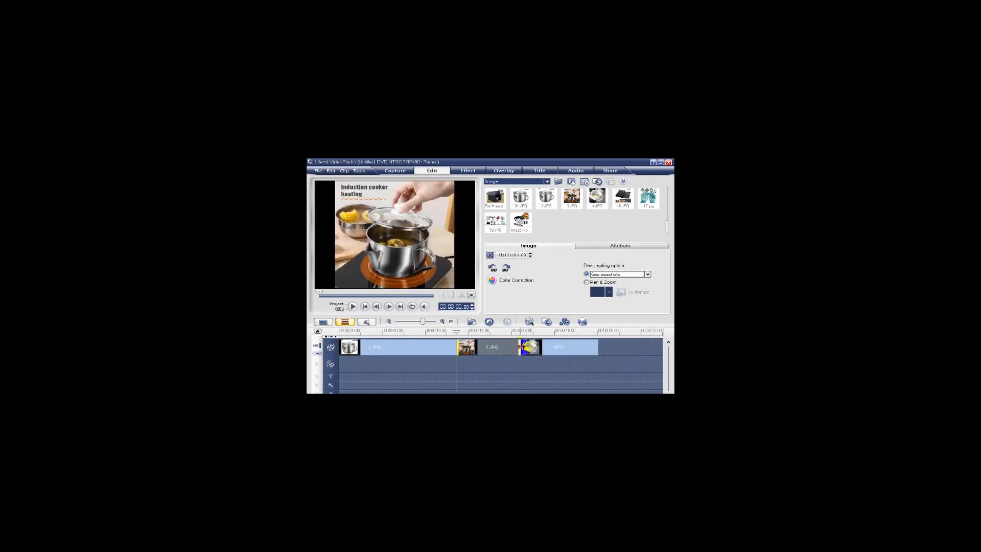
drag(520, 347, 617, 346)
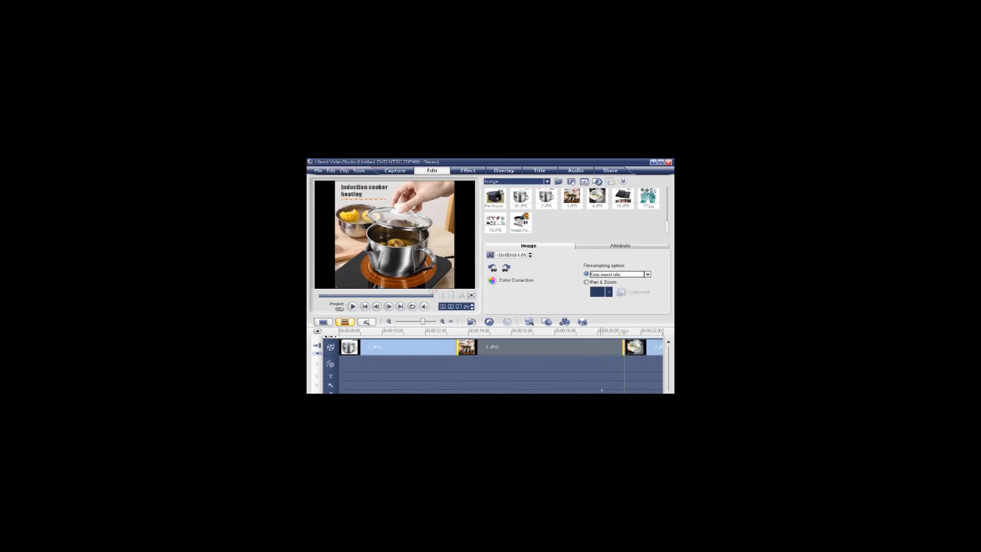
- Stretch clip 4 at the end of the video track to about 12 seconds
scroll(602, 390, down, 5)
drag(443, 352, 427, 352)
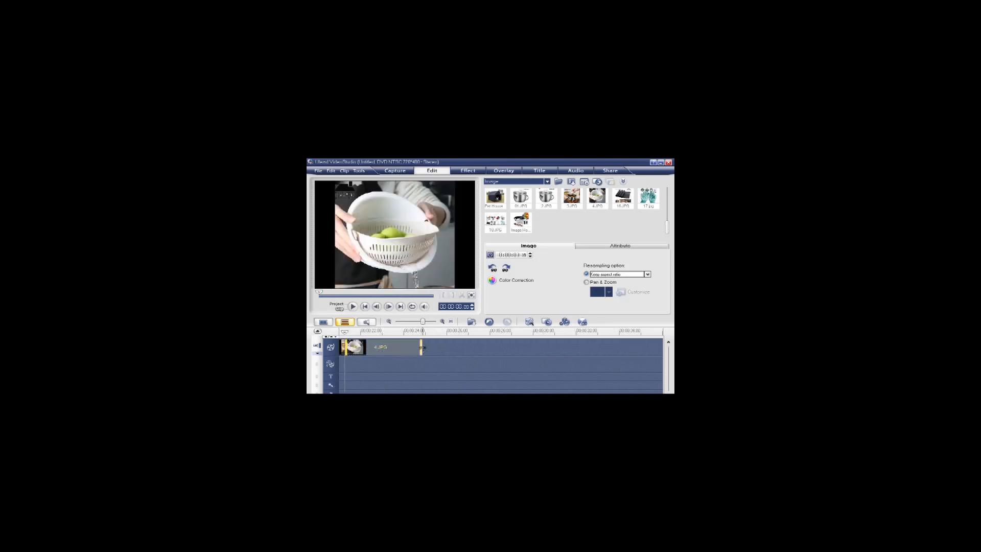
drag(603, 351, 602, 351)
- Preview the project from the beginning through clip 4 and pause the playback
scroll(501, 365, left, 10)
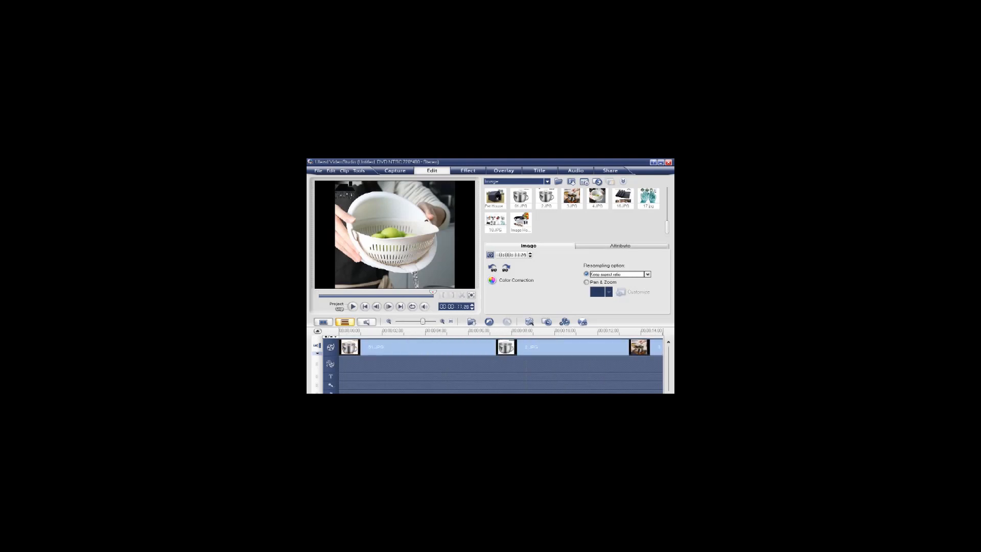
click(339, 330)
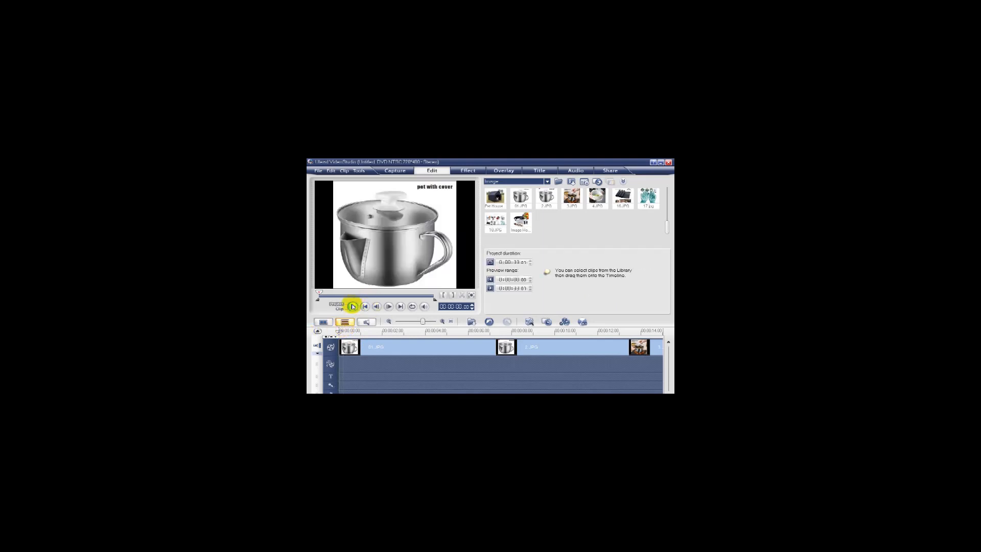
click(365, 306)
click(352, 306)
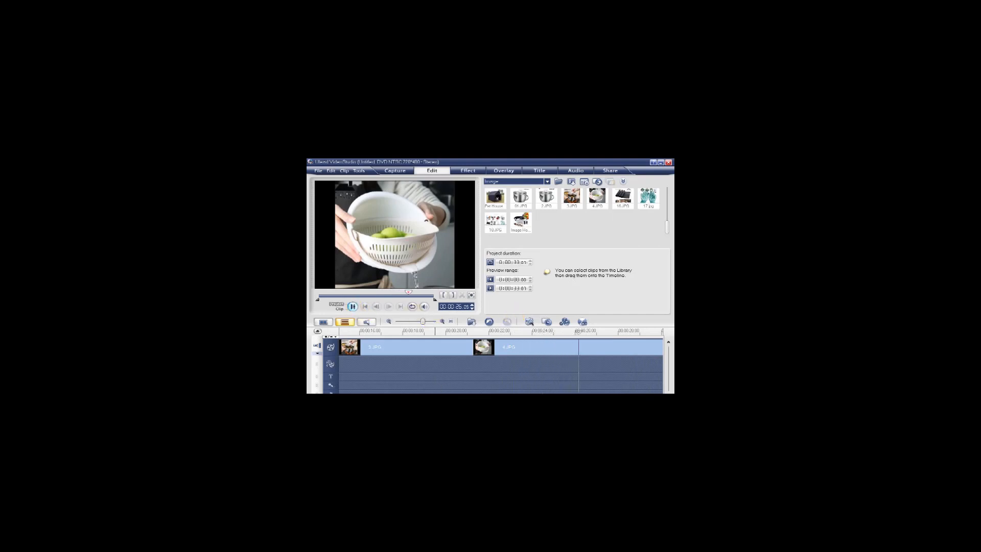
click(352, 306)
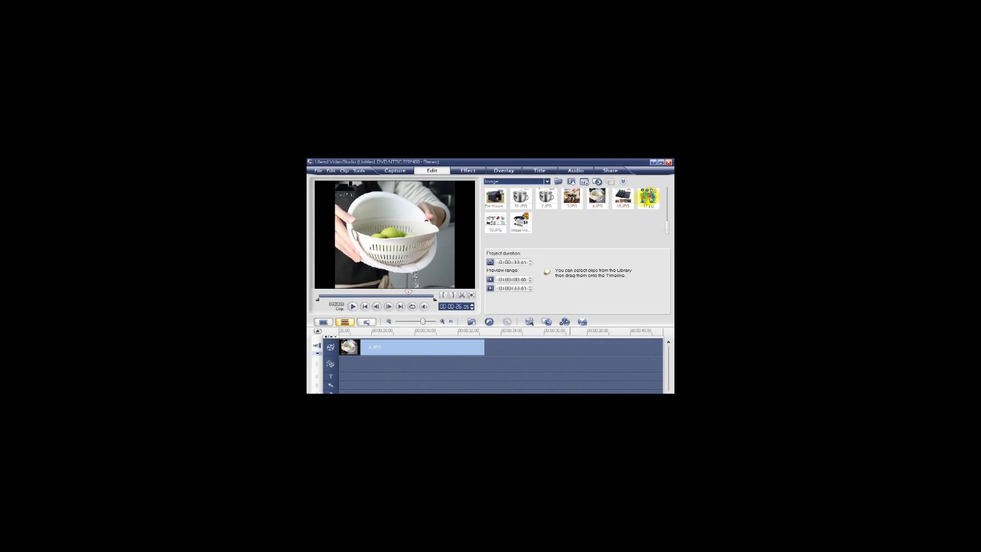
- Place the library images 16, 17, 18 and Image Home 2 together on the video track after clip 4
click(622, 198)
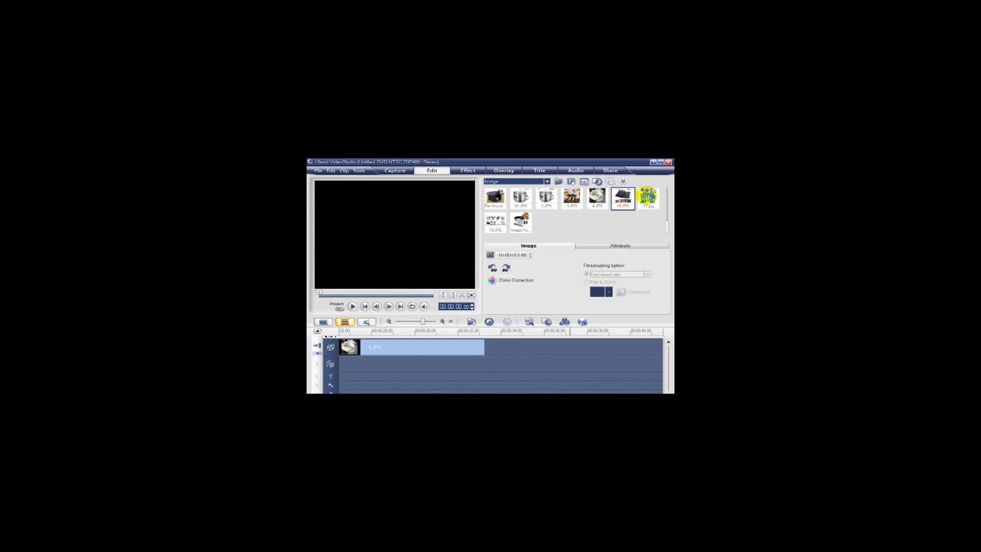
click(652, 201)
ctrl+click(498, 224)
ctrl+click(520, 220)
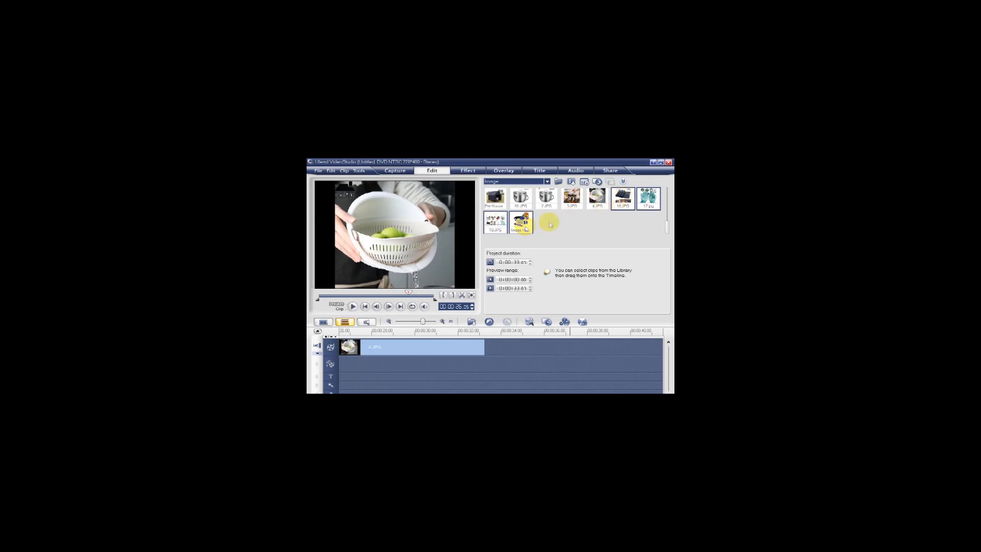
ctrl+click(618, 198)
drag(619, 198, 528, 351)
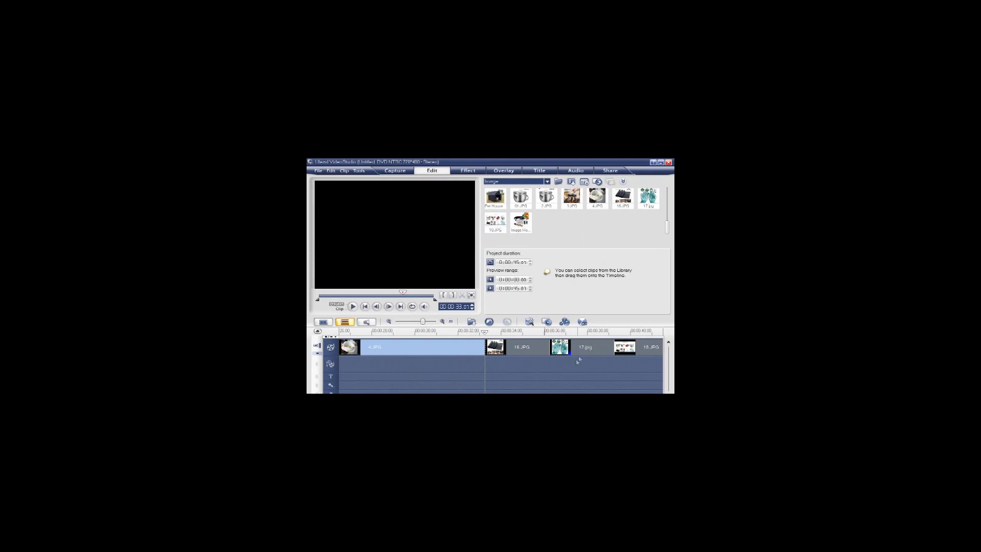
- Look through the added clips on the video track and check the junction between clips 4 and 16
scroll(579, 361, down, 2)
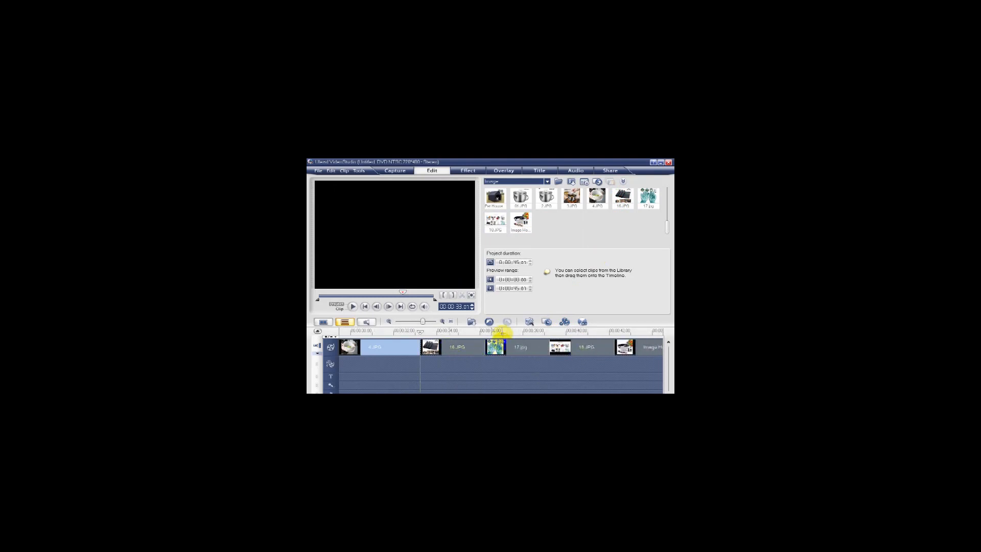
drag(422, 332, 446, 332)
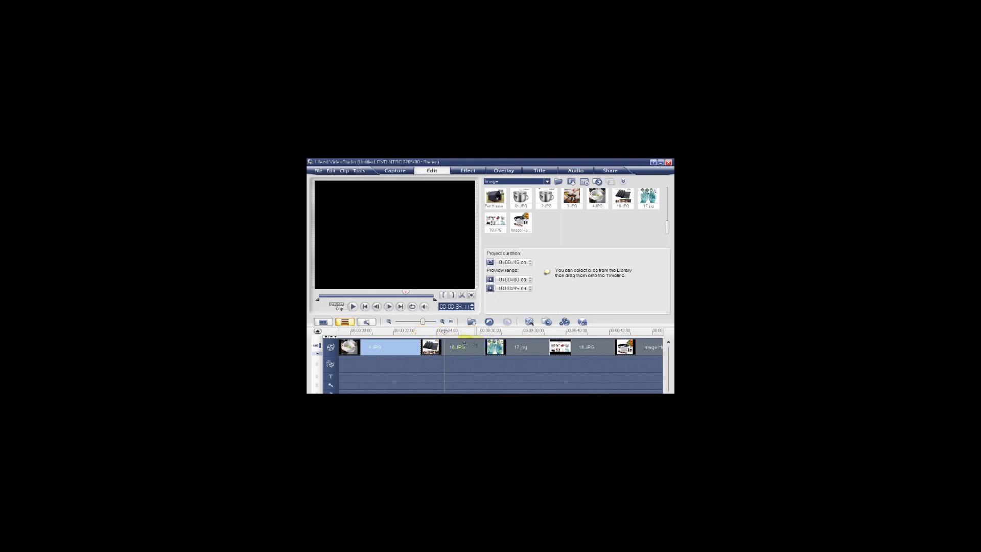
scroll(588, 382, down, 2)
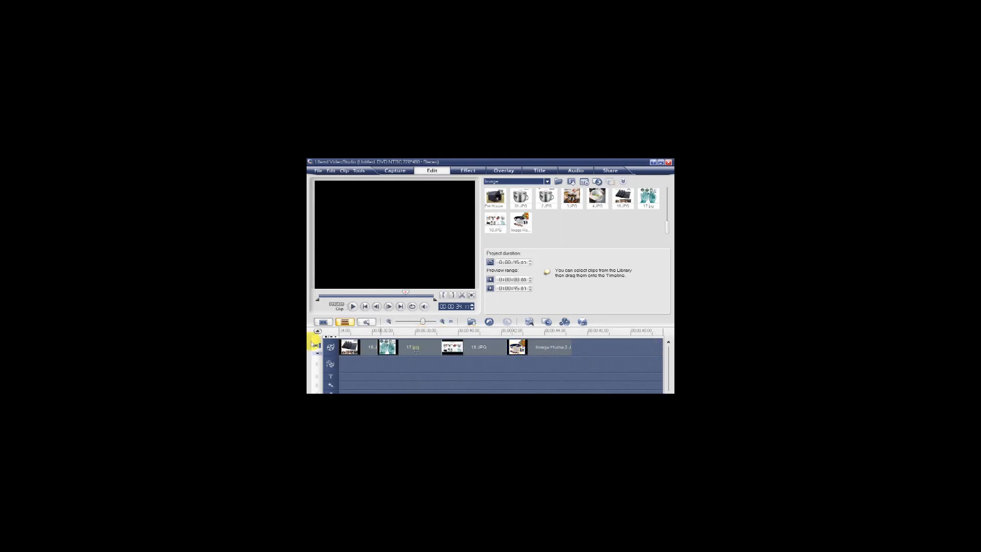
scroll(432, 367, up, 2)
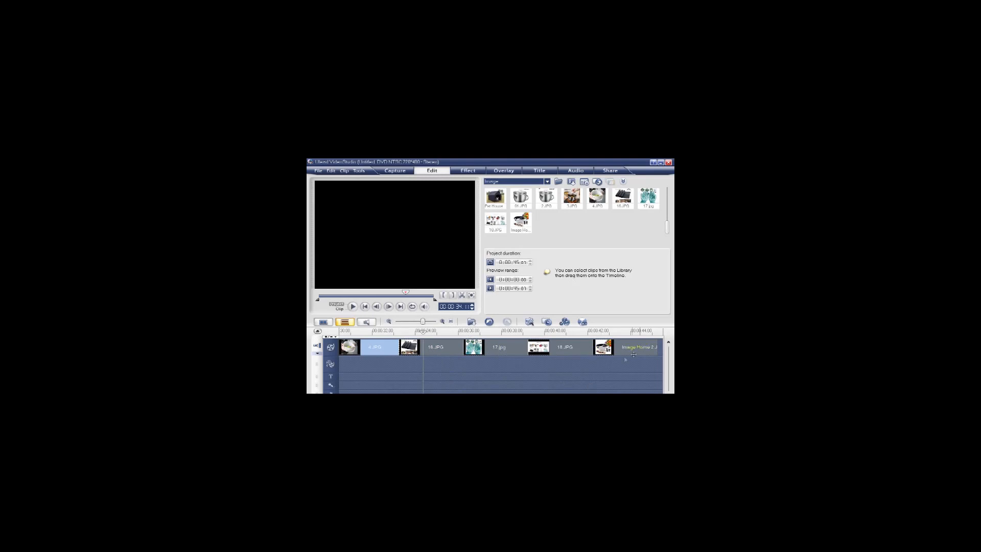
drag(424, 330, 517, 332)
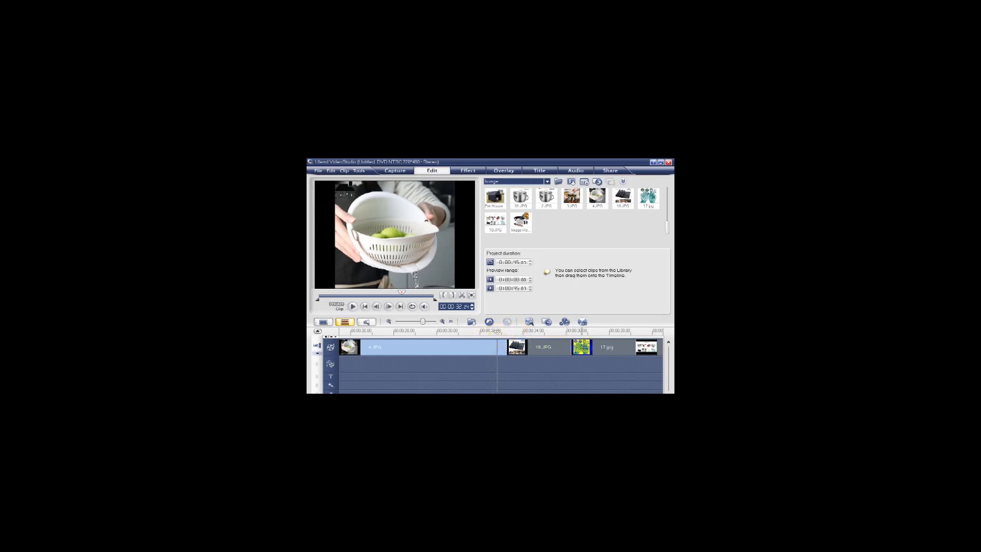
scroll(526, 377, down, 5)
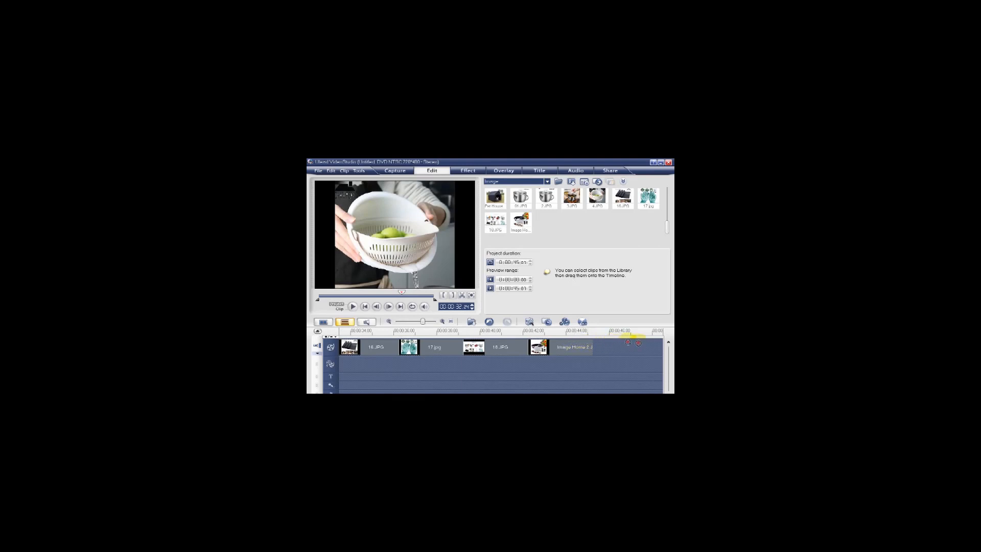
scroll(634, 340, up, 5)
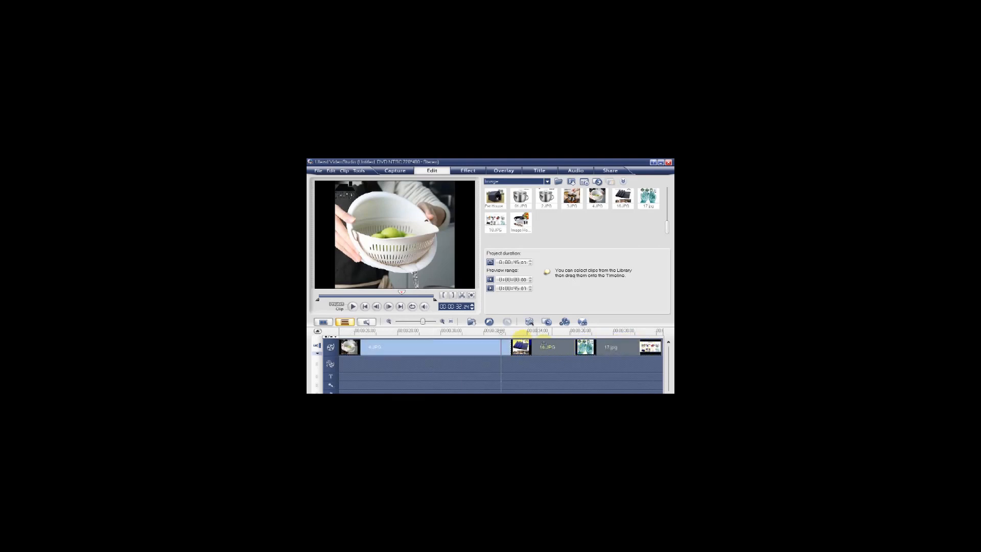
- Lengthen clip 16 on the video track to about 4 seconds and clip 17 to about 5 seconds
right_click(527, 349)
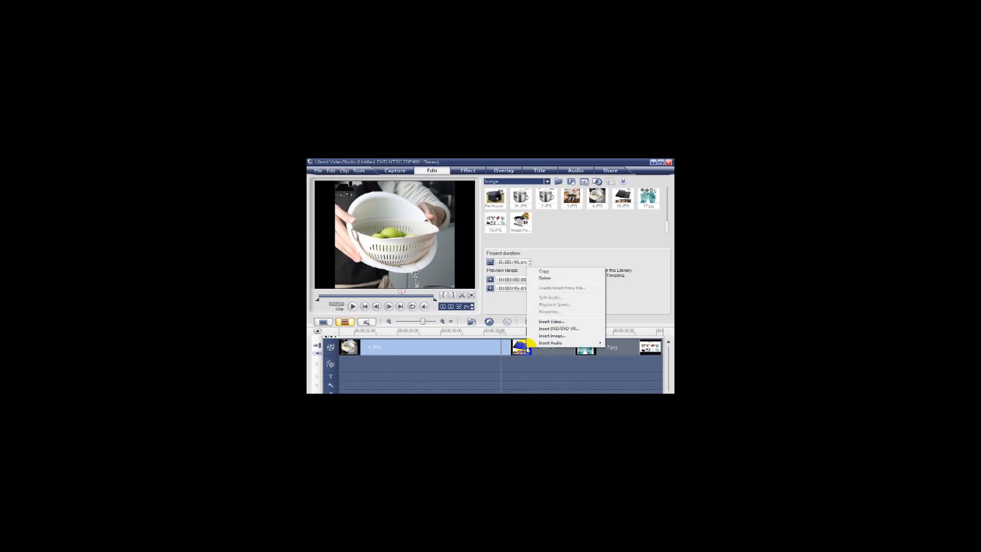
click(510, 347)
click(532, 344)
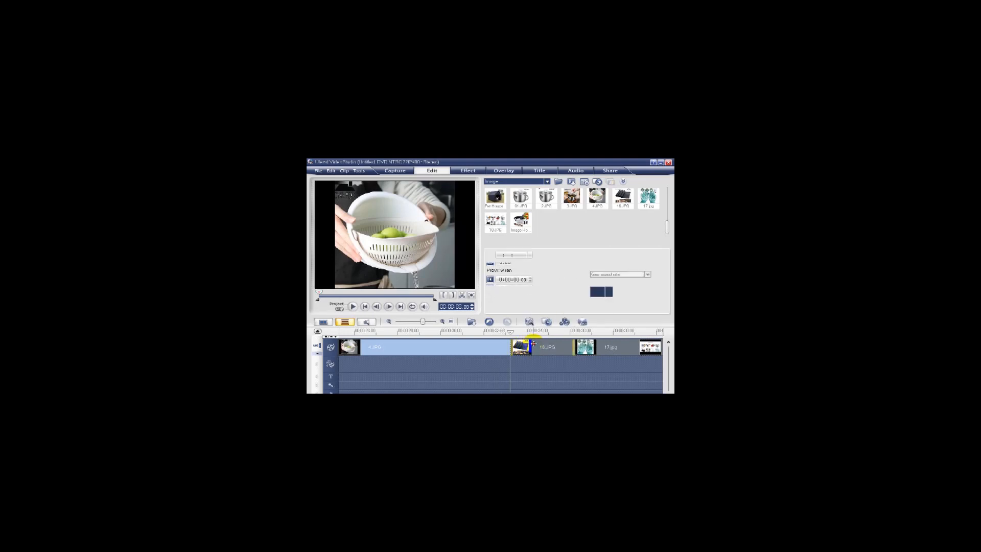
click(597, 345)
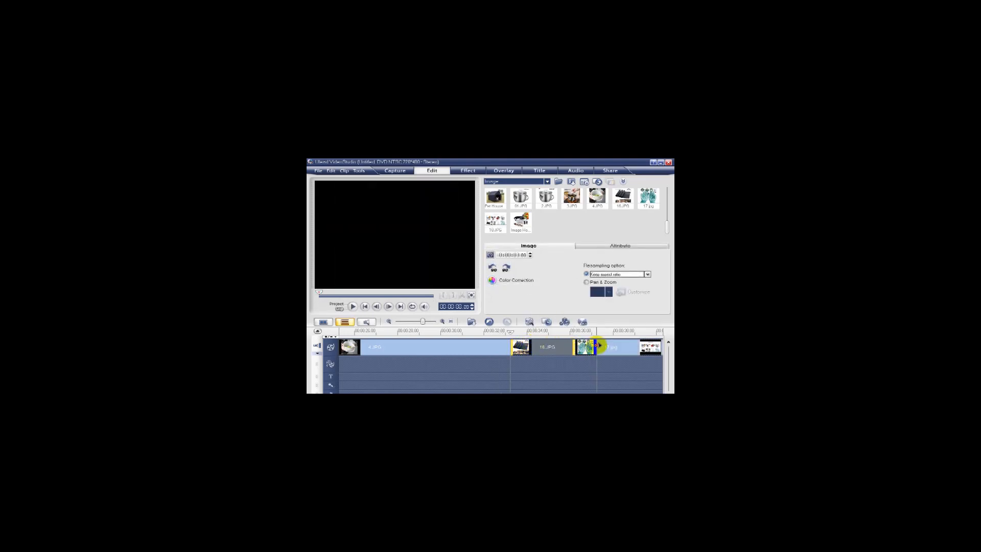
drag(597, 345, 598, 346)
scroll(598, 346, down, 4)
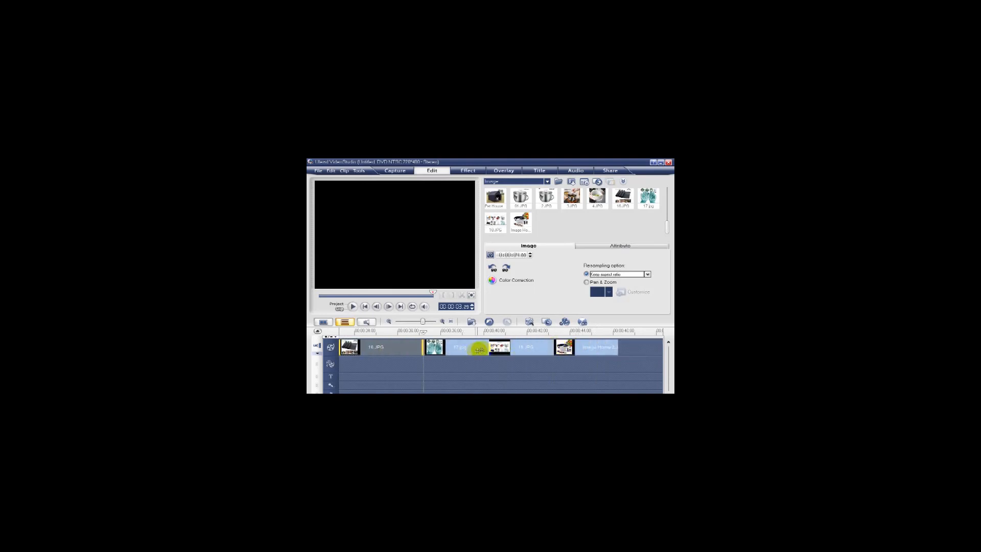
click(482, 350)
drag(487, 349, 535, 349)
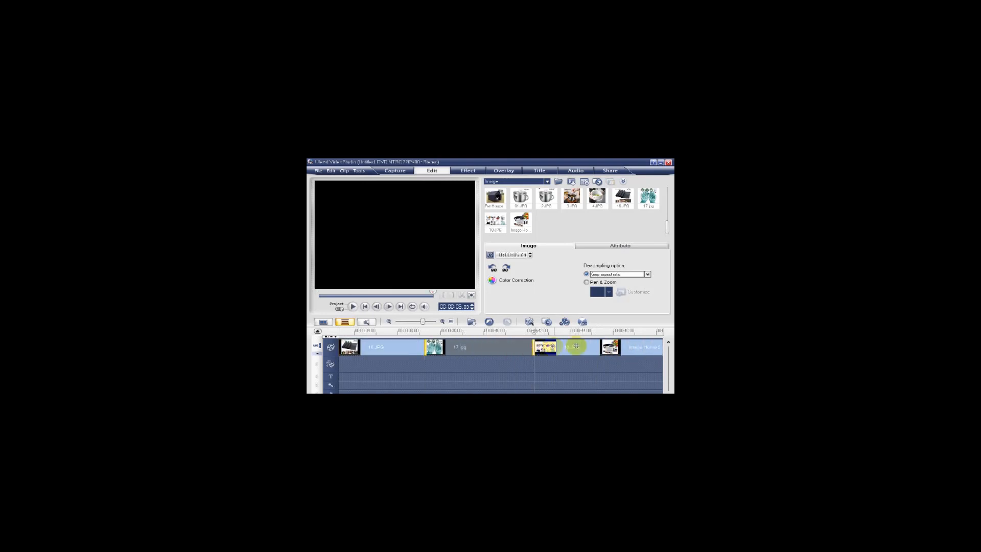
- Lengthen clip 18 and stretch the final Image Home 2 clip to about 5 seconds
click(599, 346)
drag(599, 346, 628, 346)
click(583, 346)
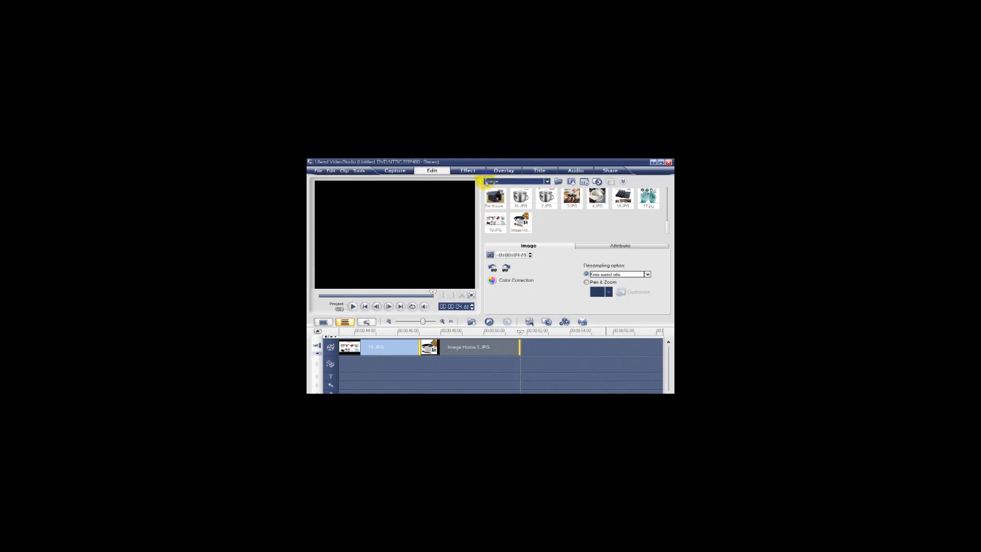
- Add the preset title "The End" to the title track right after the last image clip
click(539, 170)
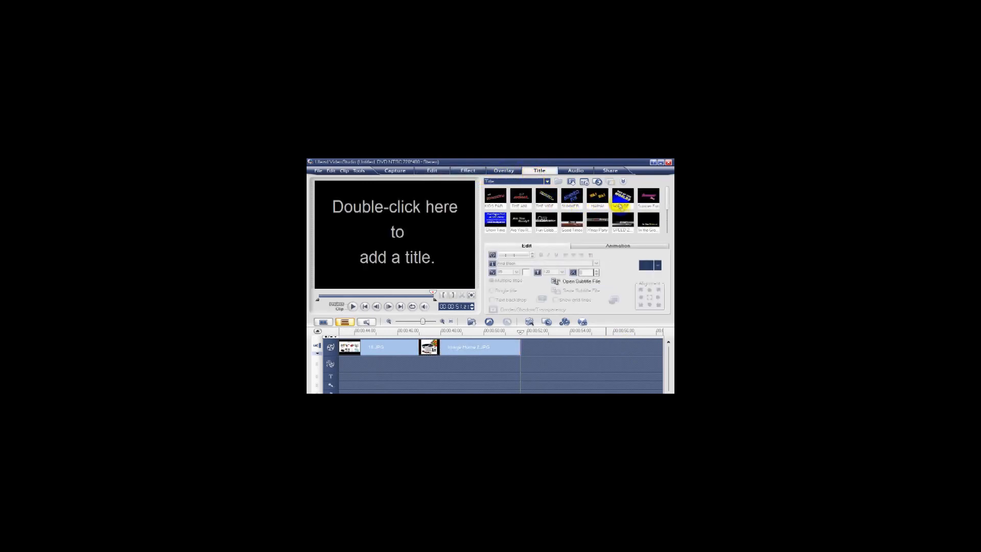
scroll(633, 220, down, 5)
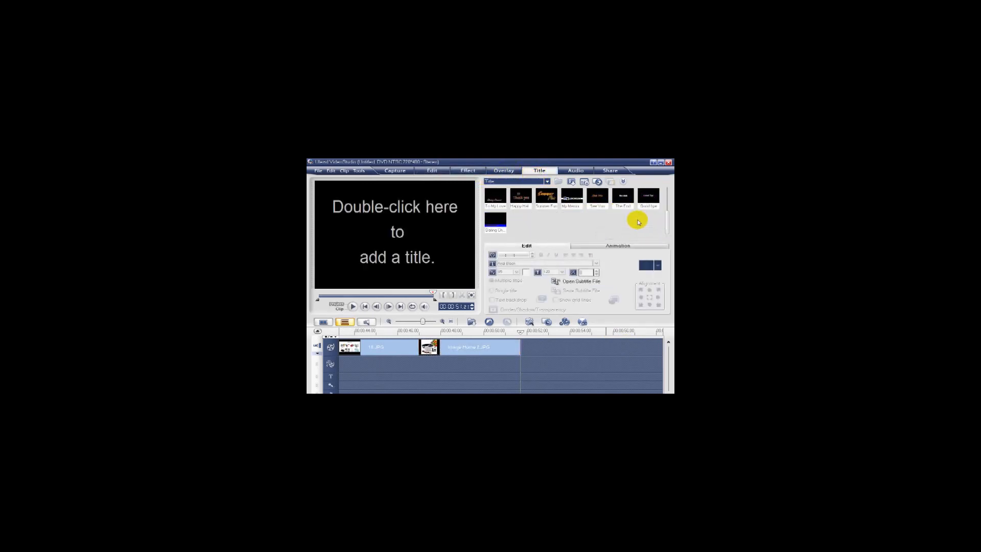
drag(623, 198, 521, 381)
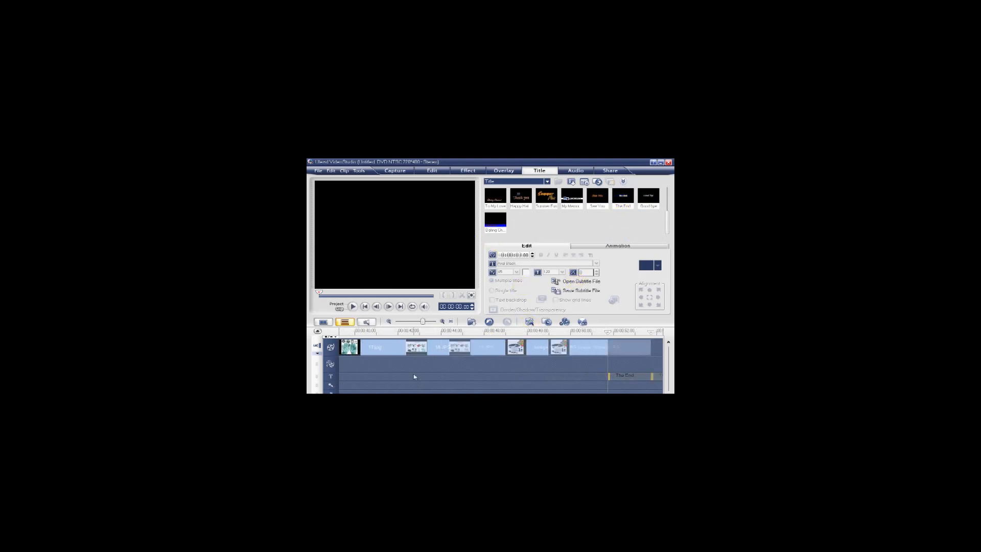
- Return to the start of the timeline and show the Audio clips in the library
scroll(414, 377, up, 15)
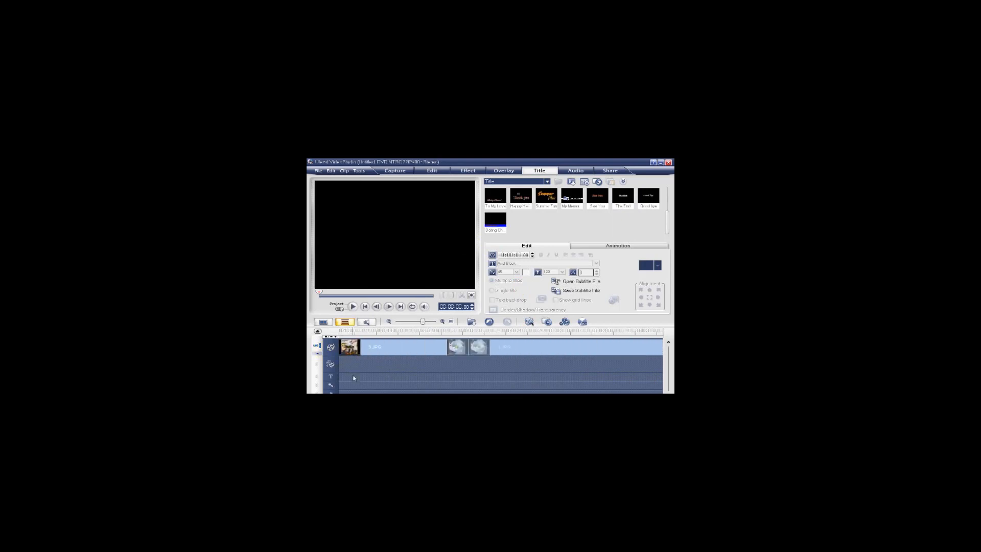
scroll(353, 378, up, 10)
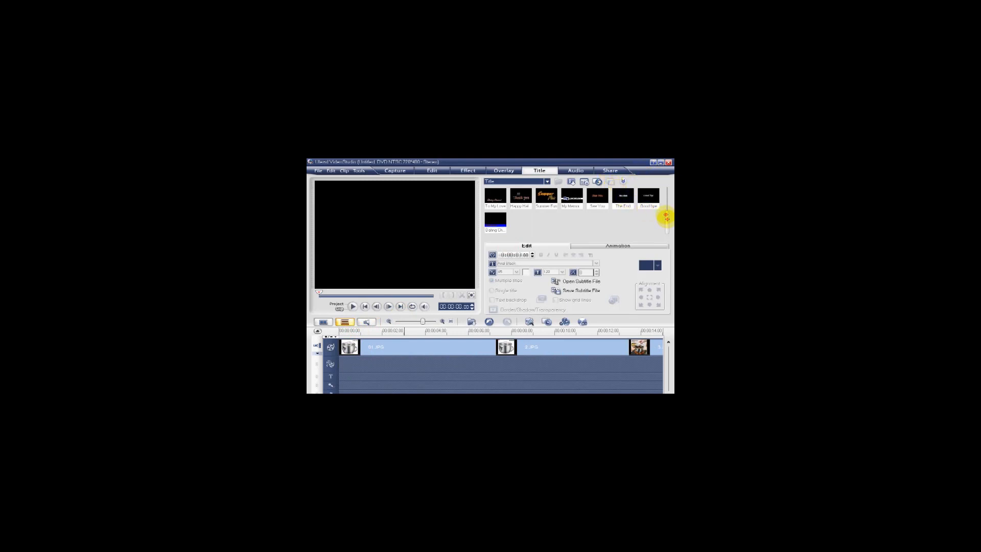
drag(665, 217, 659, 192)
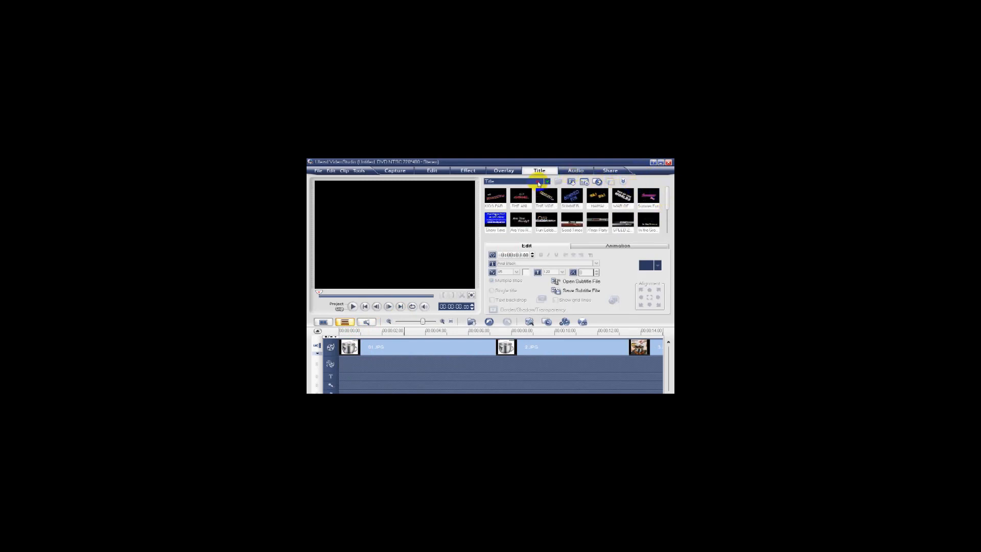
click(539, 183)
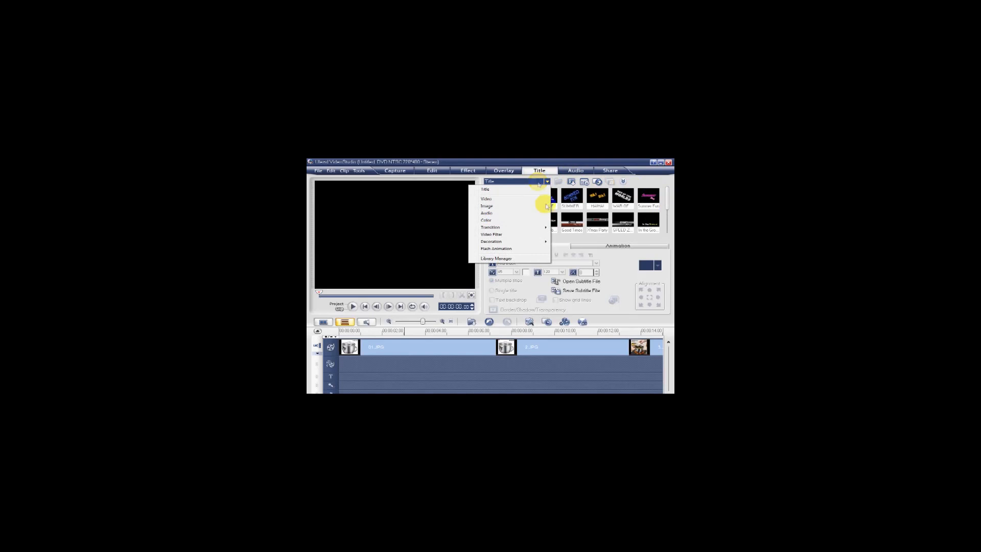
click(494, 214)
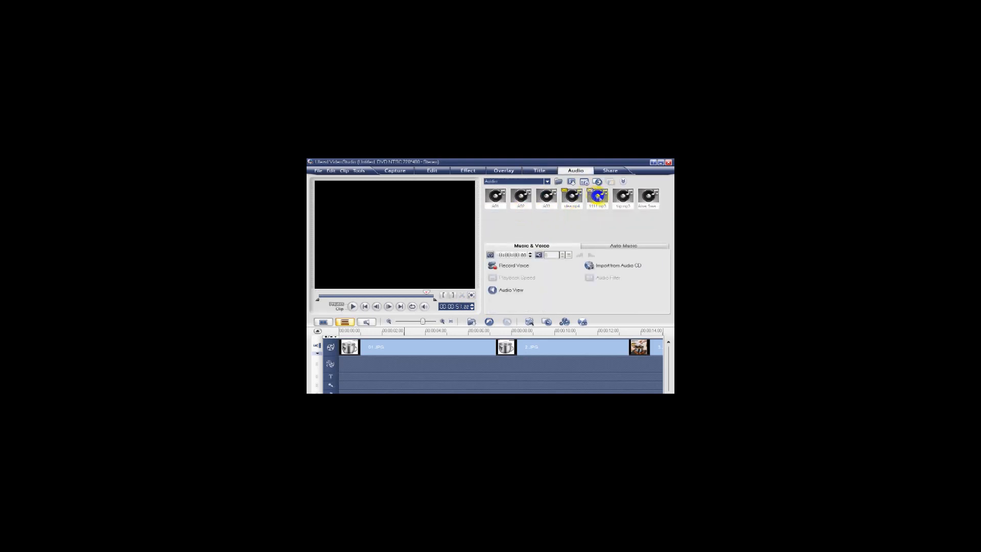
- Listen to the library audio clips A02 and A03 to choose the background music
click(521, 205)
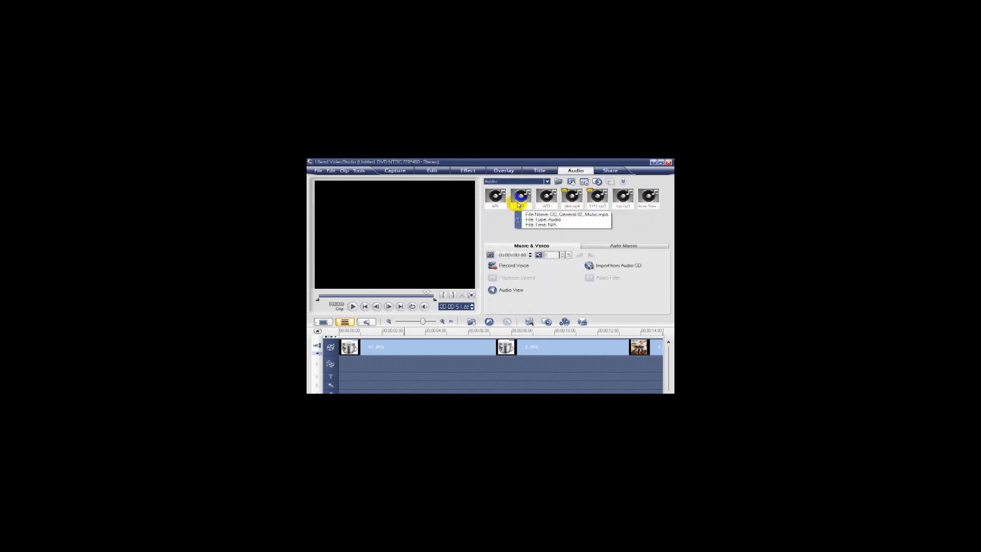
click(519, 203)
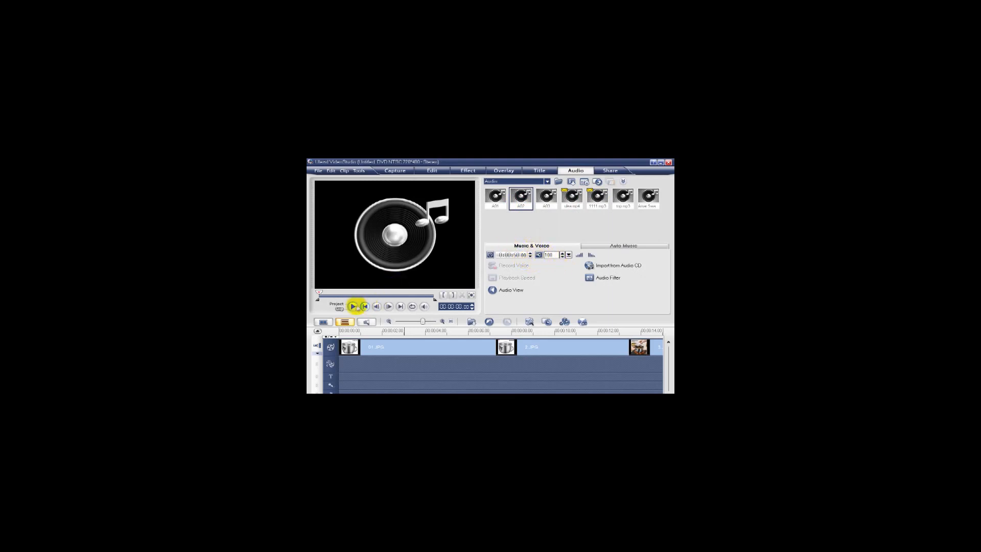
click(352, 306)
click(352, 307)
click(546, 196)
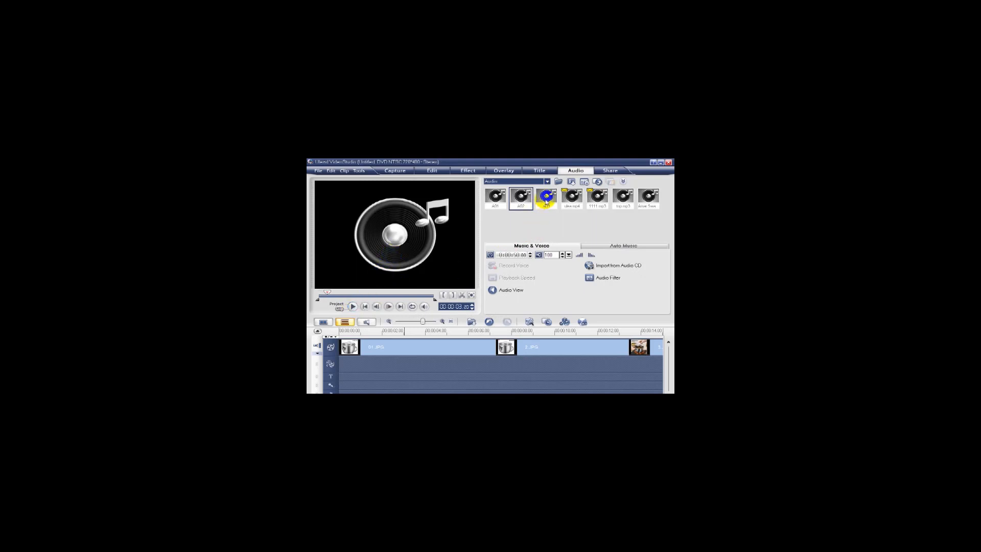
click(352, 307)
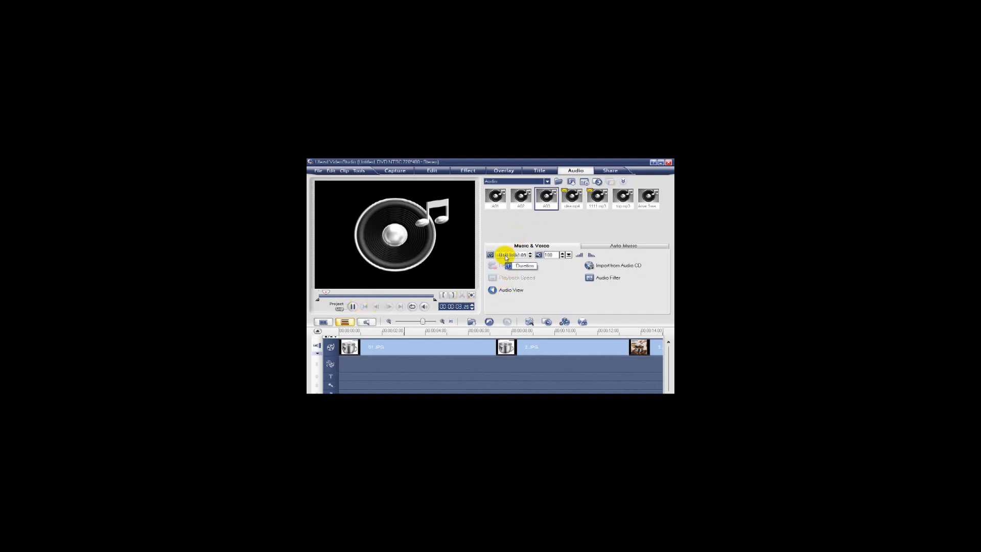
click(352, 307)
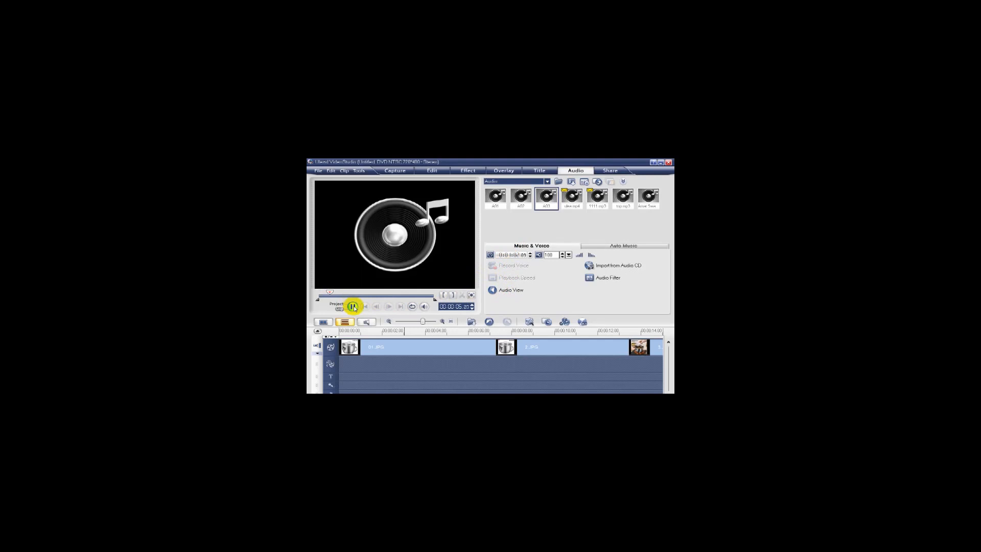
click(353, 307)
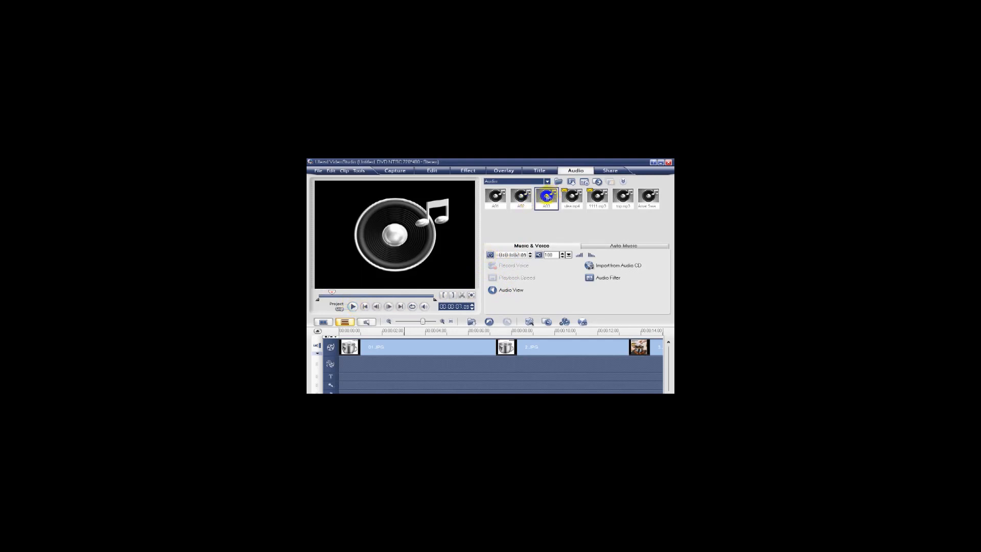
- Add audio clip A03 at the start of the project and place it on the voice track
drag(545, 195, 351, 391)
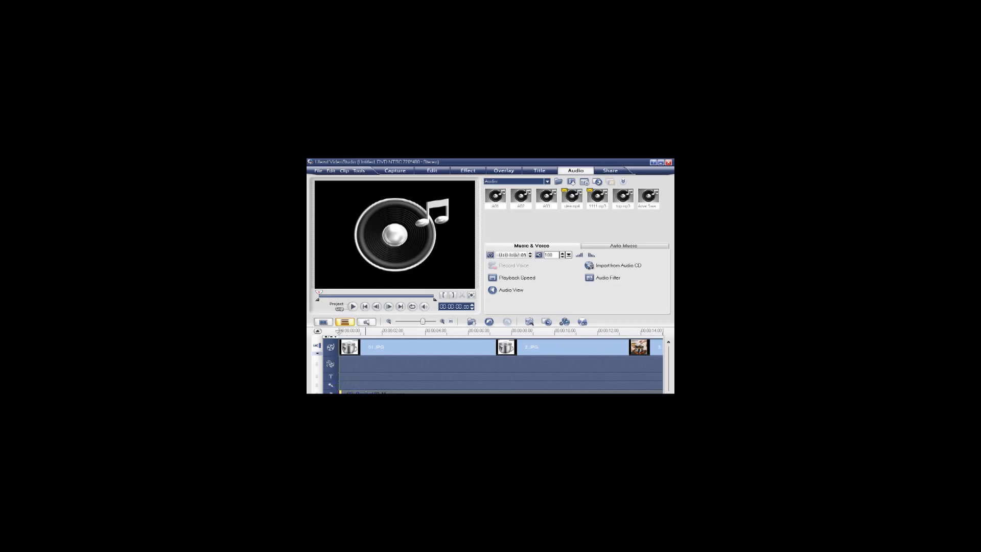
mouse_move(365, 391)
mouse_down()
mouse_move(341, 387)
mouse_move(365, 387)
mouse_up()
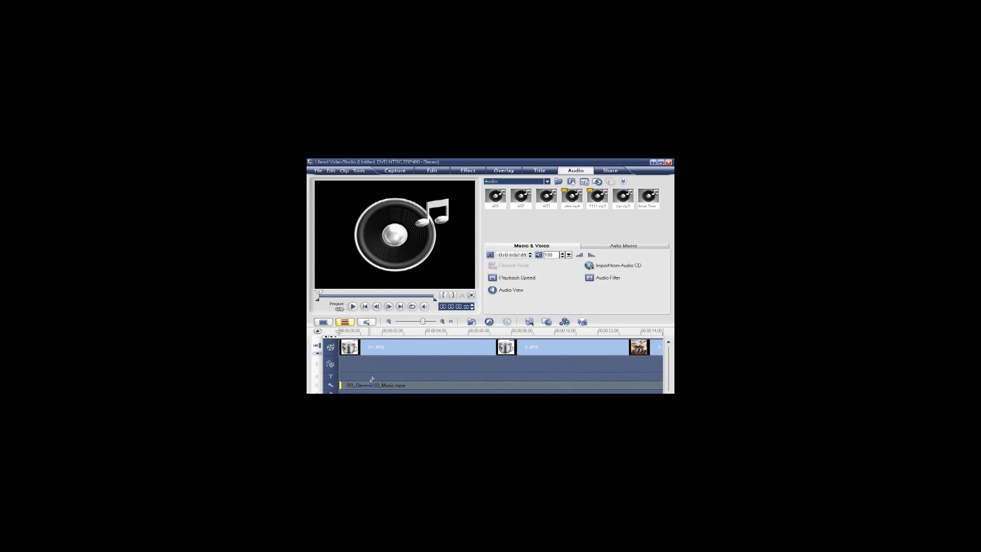
- Play the opening 01.JPG clip with the music and scrub through its first seconds to check them together
click(387, 350)
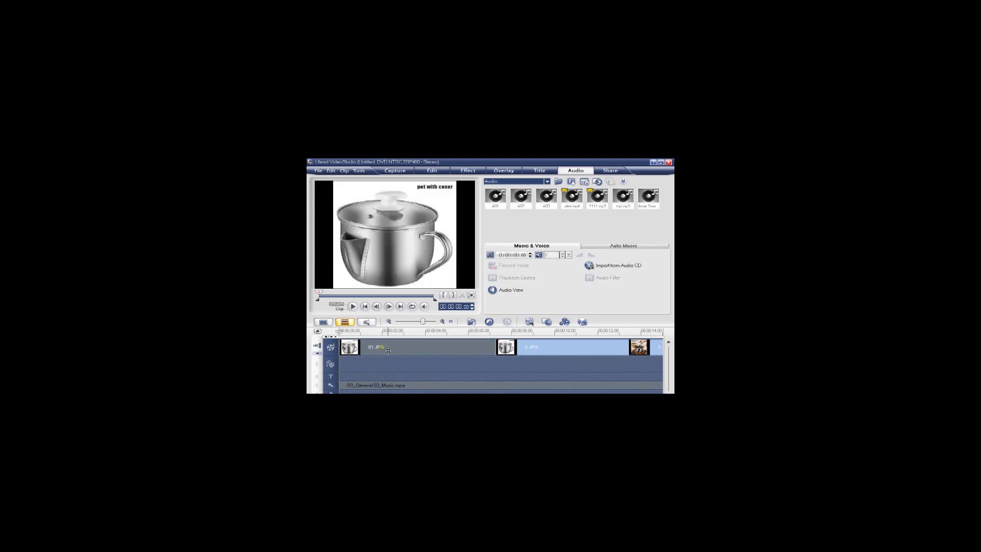
key(space)
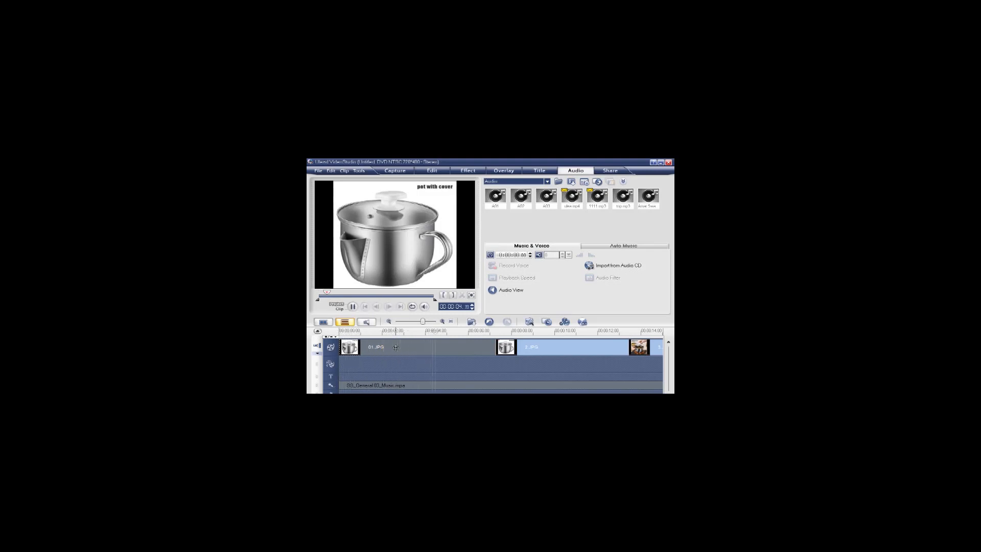
click(471, 331)
drag(454, 335, 411, 337)
drag(442, 331, 416, 335)
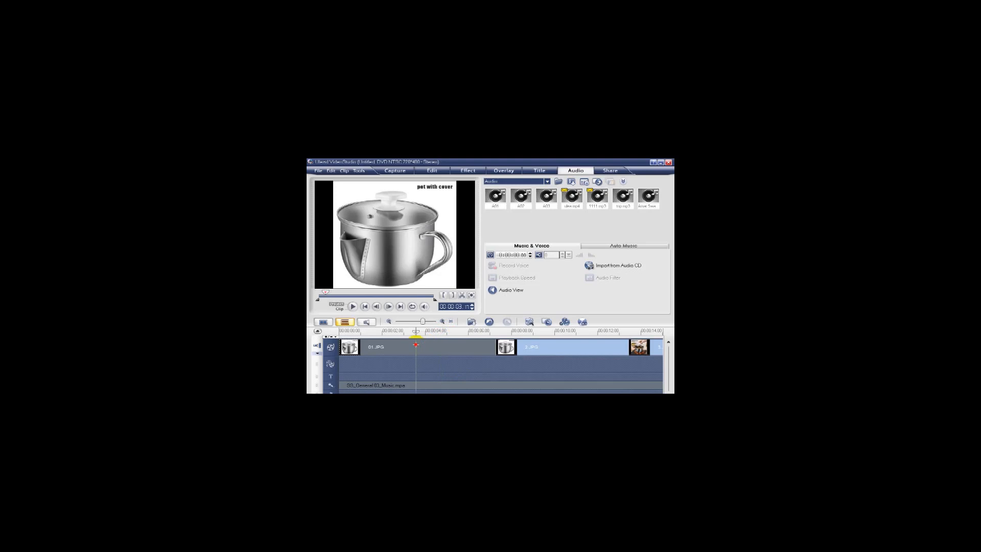
click(428, 384)
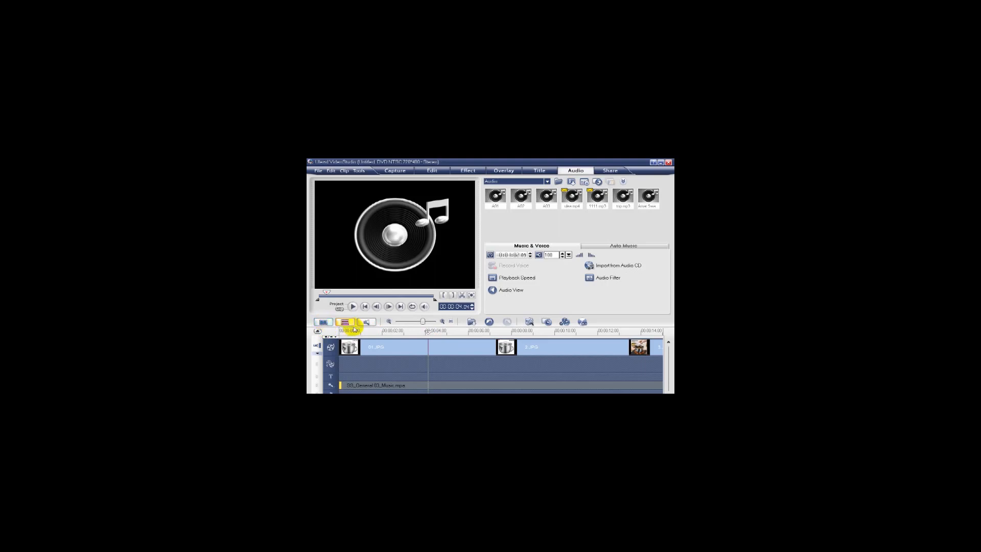
- In storyboard view, insert the Film transitions Barn Door, Flap A and Turn Page between the first four image clips
click(324, 322)
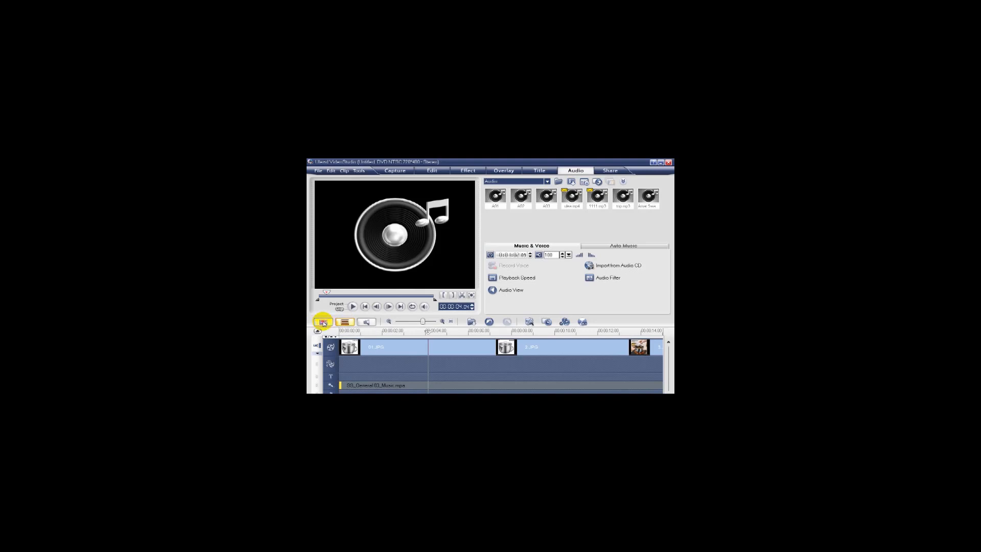
click(472, 171)
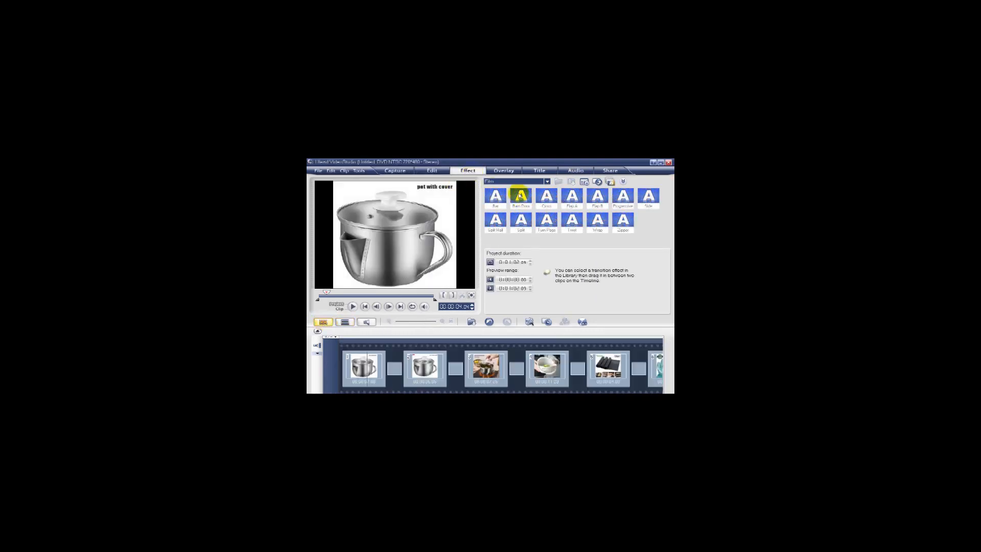
drag(520, 196, 394, 372)
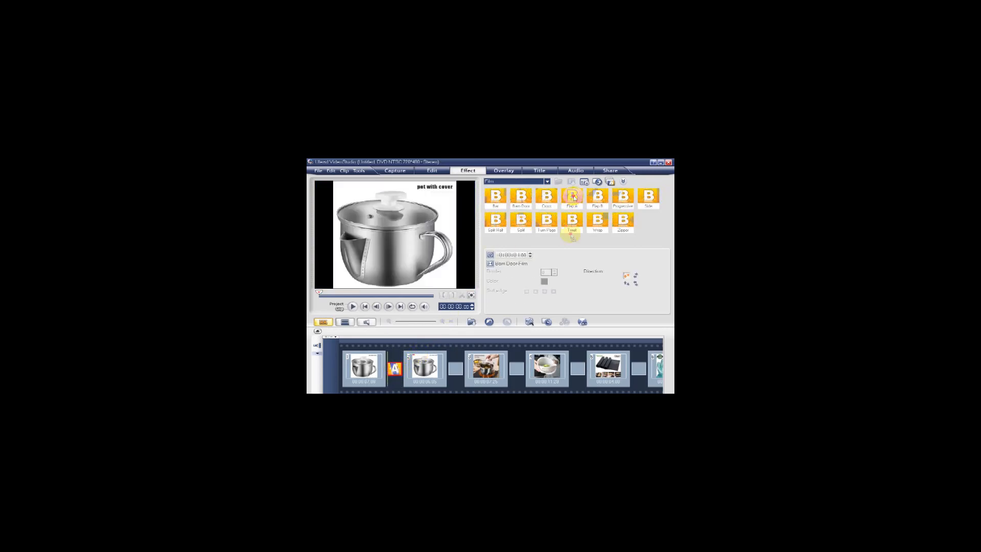
drag(572, 201, 455, 369)
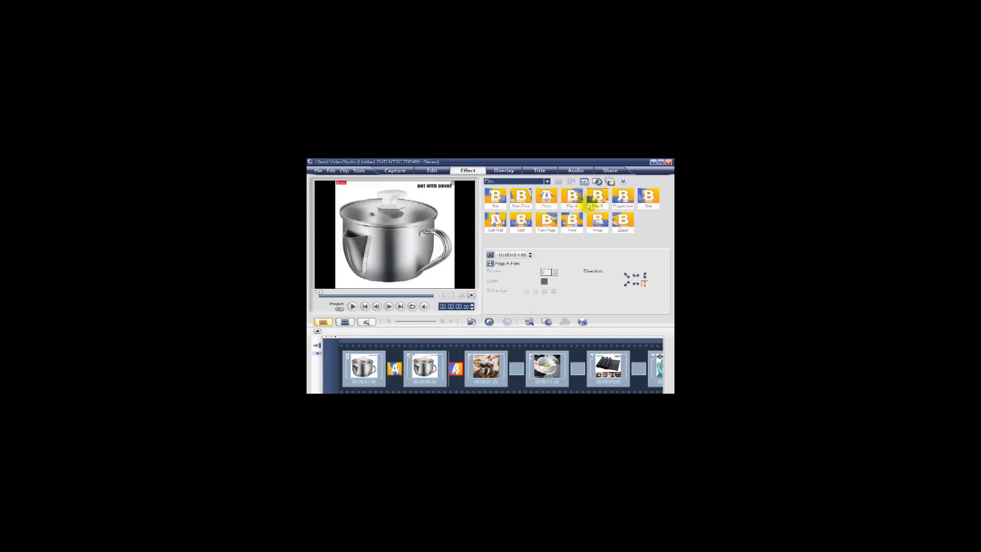
drag(546, 219, 516, 368)
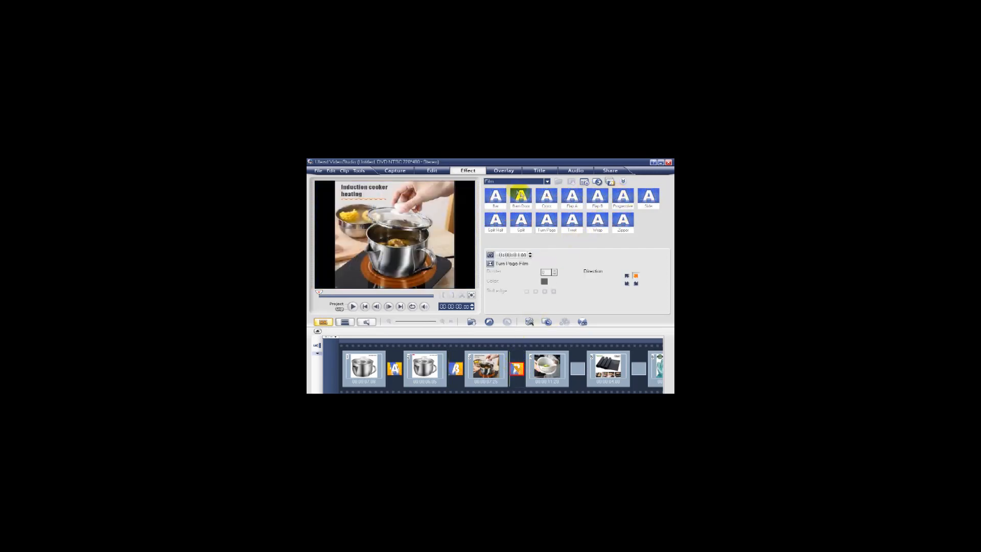
- Insert the 3D transitions Flying Flip between clips 4 and 5 and Folding Box between clips 5 and 6
click(514, 181)
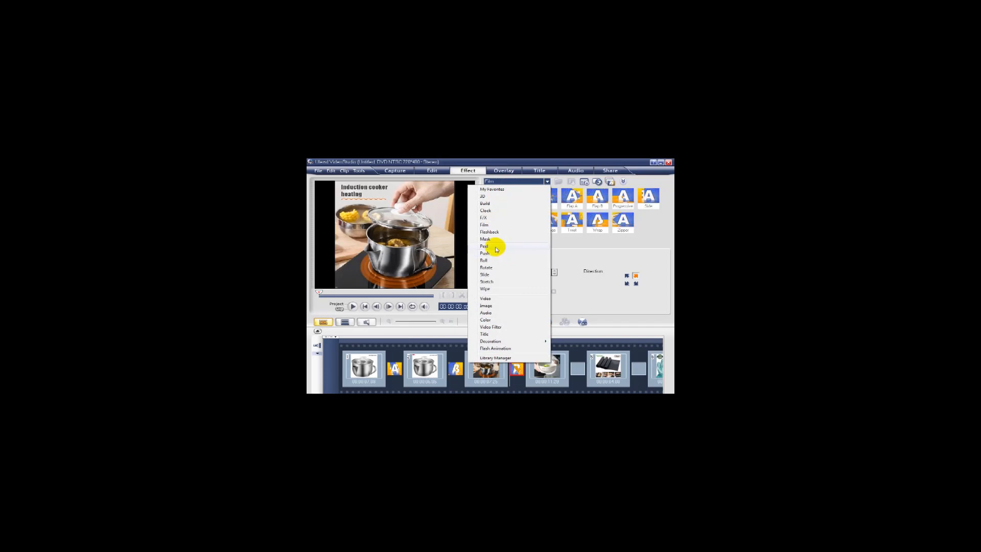
click(489, 196)
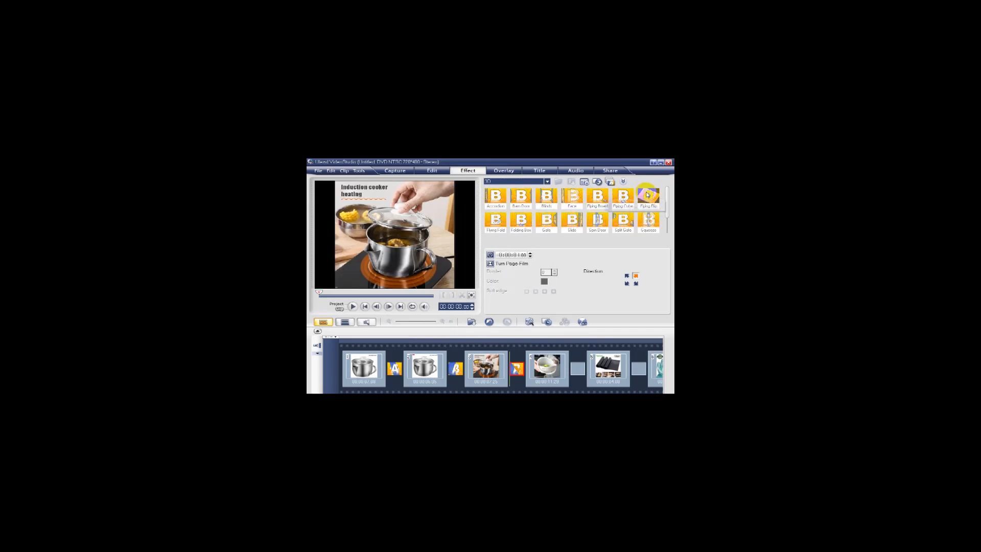
drag(647, 194, 578, 368)
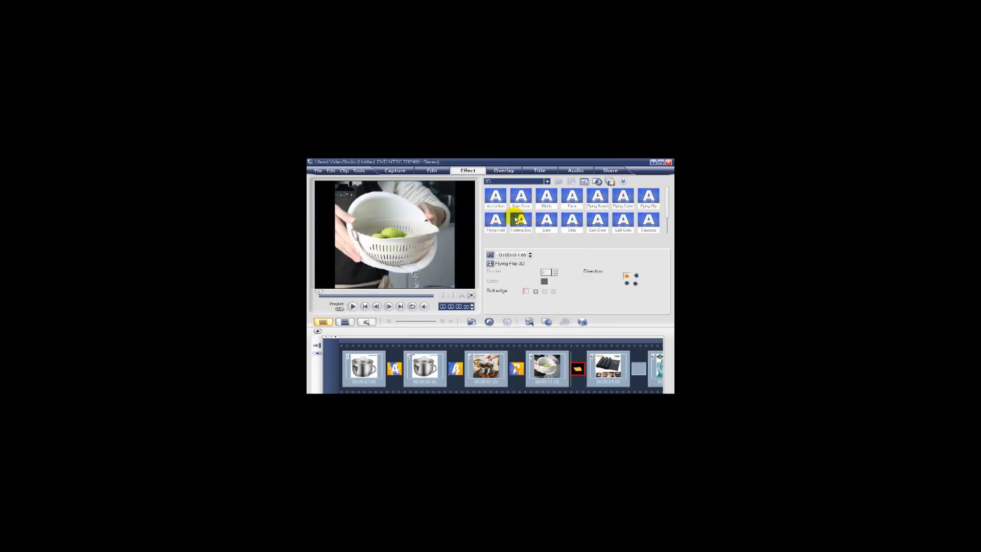
drag(516, 219, 638, 367)
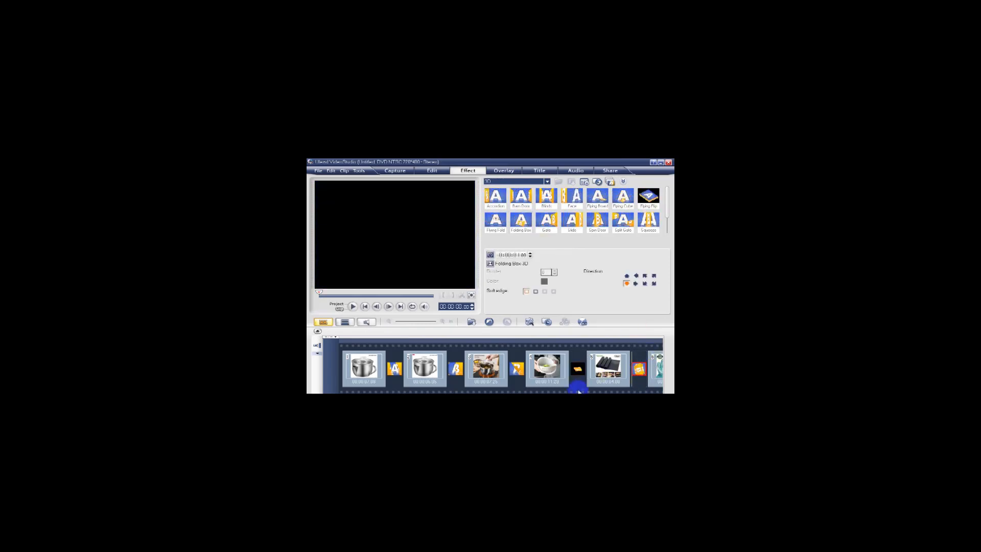
- Insert the 3D transitions Flying Fold and Gate before the last two image clips on the storyboard
scroll(617, 380, down, 4)
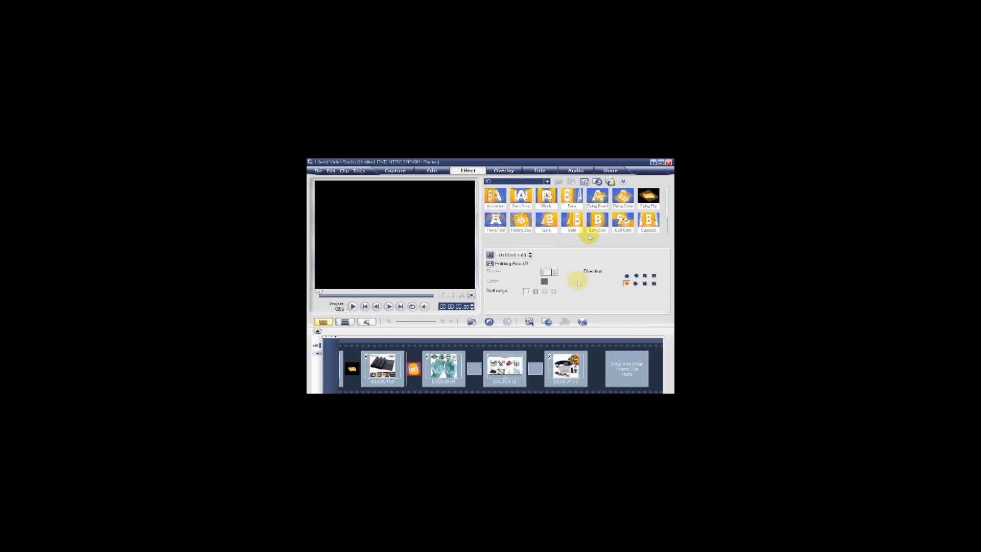
drag(495, 219, 474, 369)
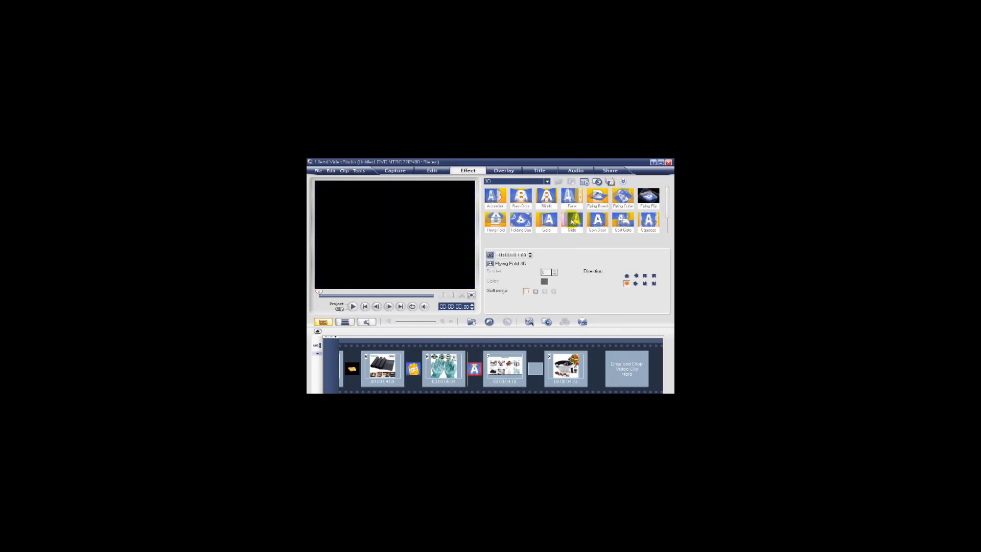
drag(551, 220, 536, 368)
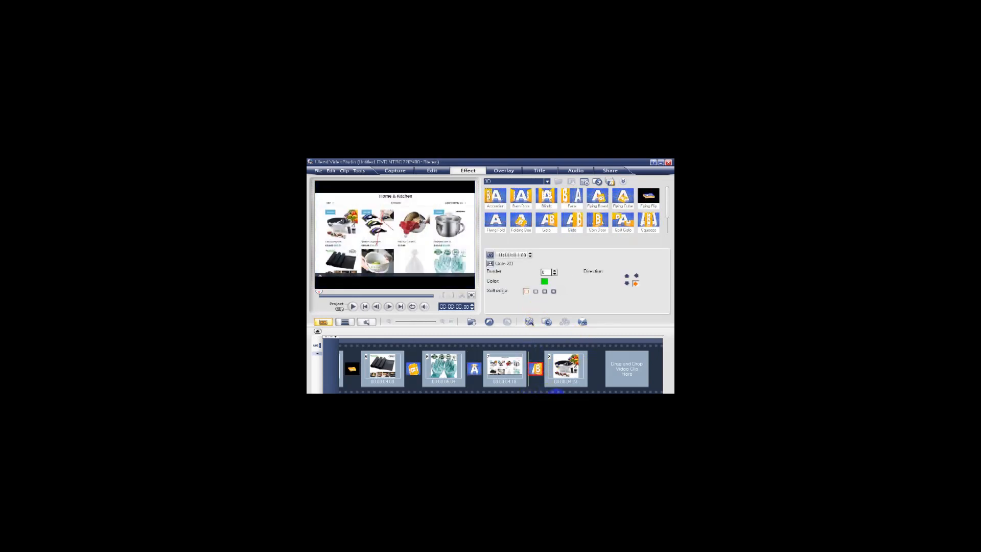
scroll(384, 332, up, 4)
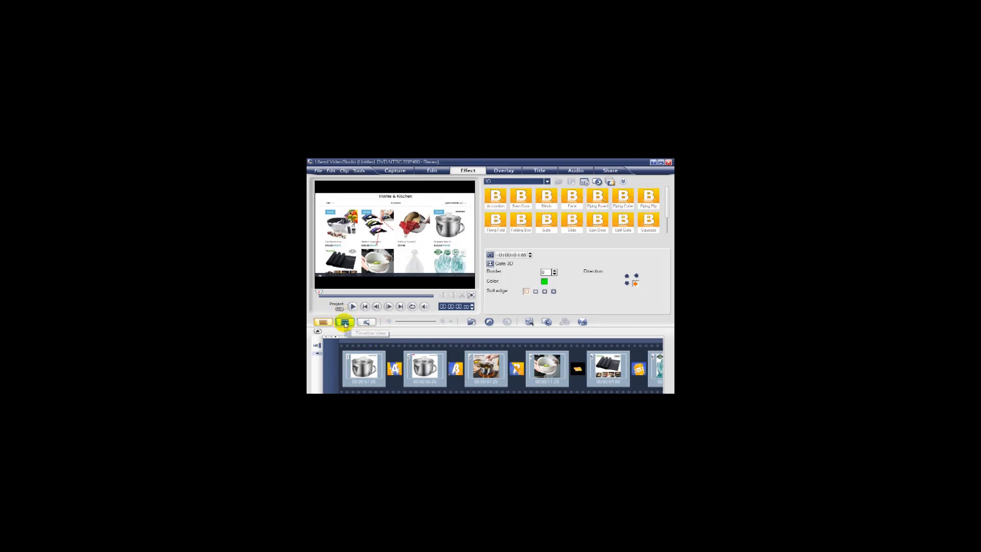
- Play the project in timeline view to review the transitions and music, and return the playhead to the start
click(346, 323)
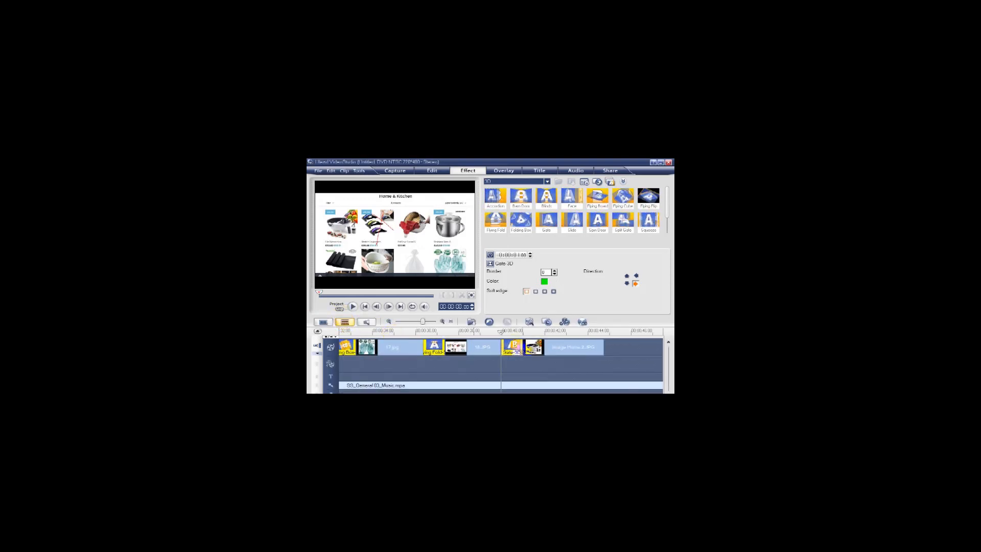
click(498, 330)
drag(500, 330, 309, 313)
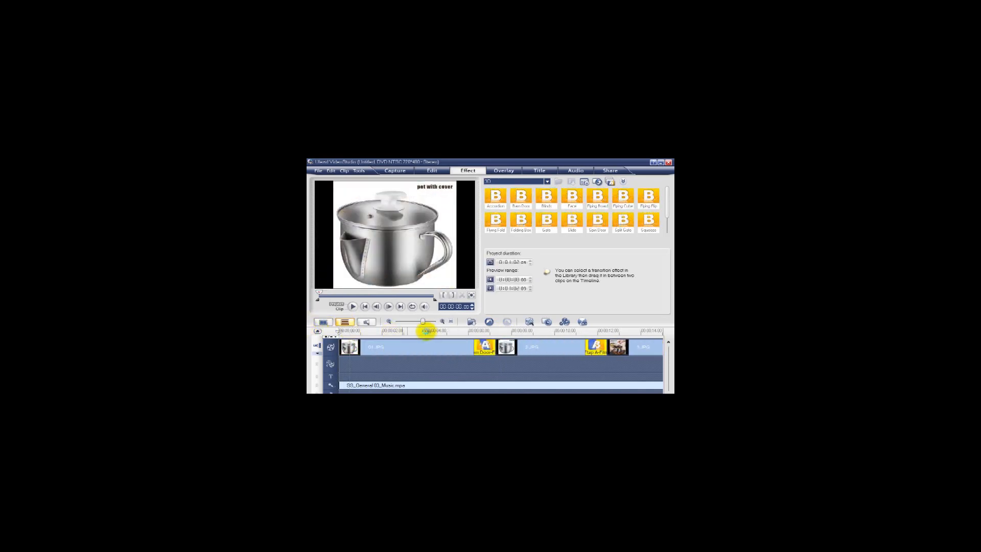
key(space)
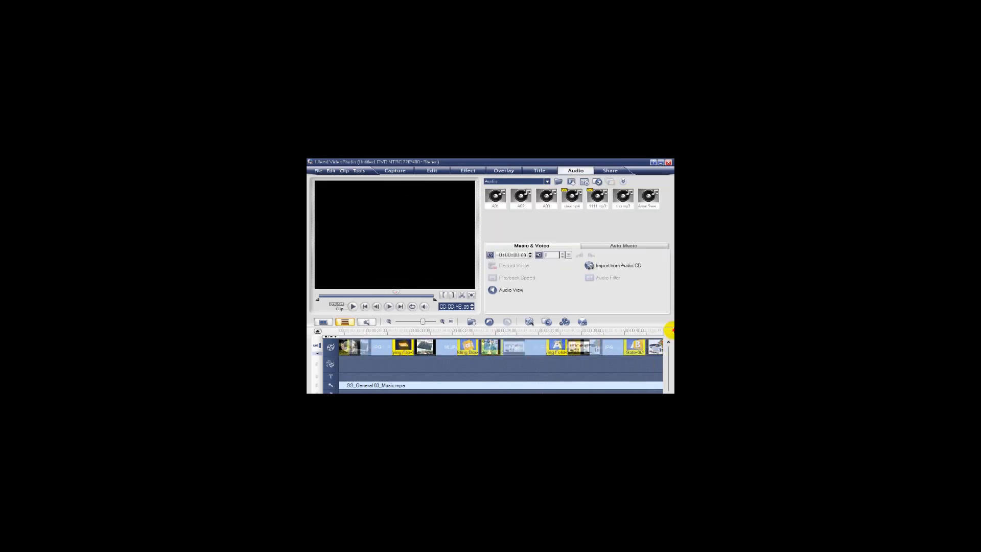
drag(673, 331, 308, 362)
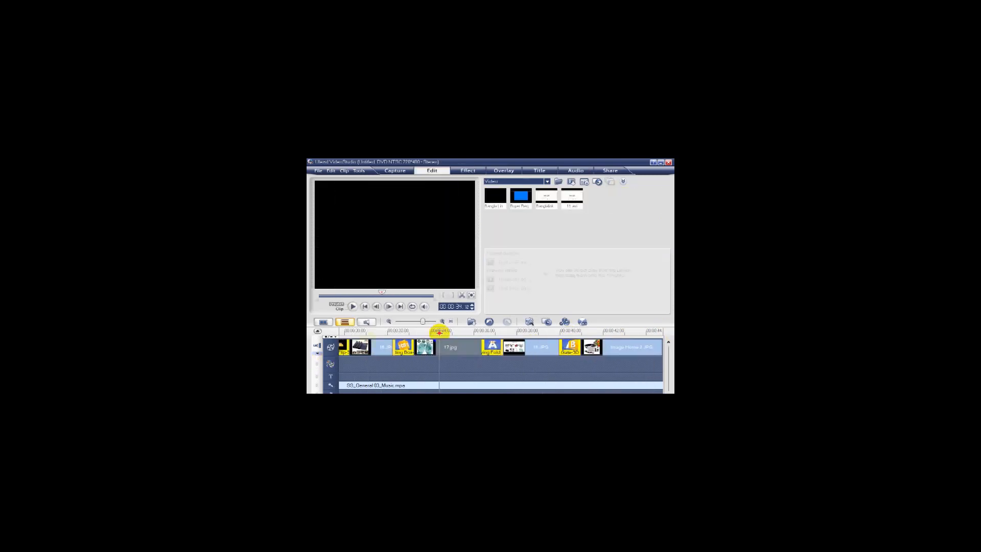
drag(440, 332, 308, 365)
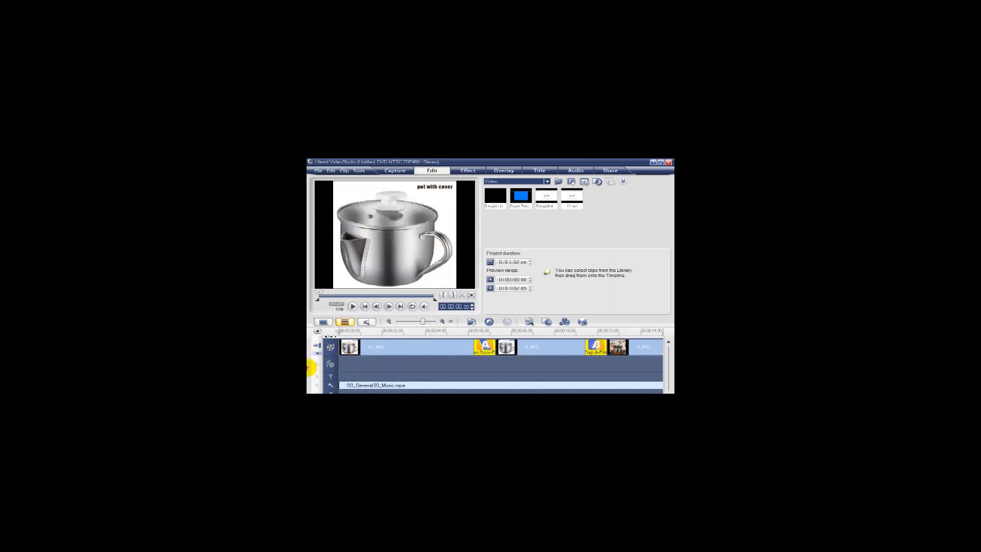
- Select the image clips and the background music together along the whole timeline
click(400, 352)
drag(401, 354, 395, 349)
click(394, 384)
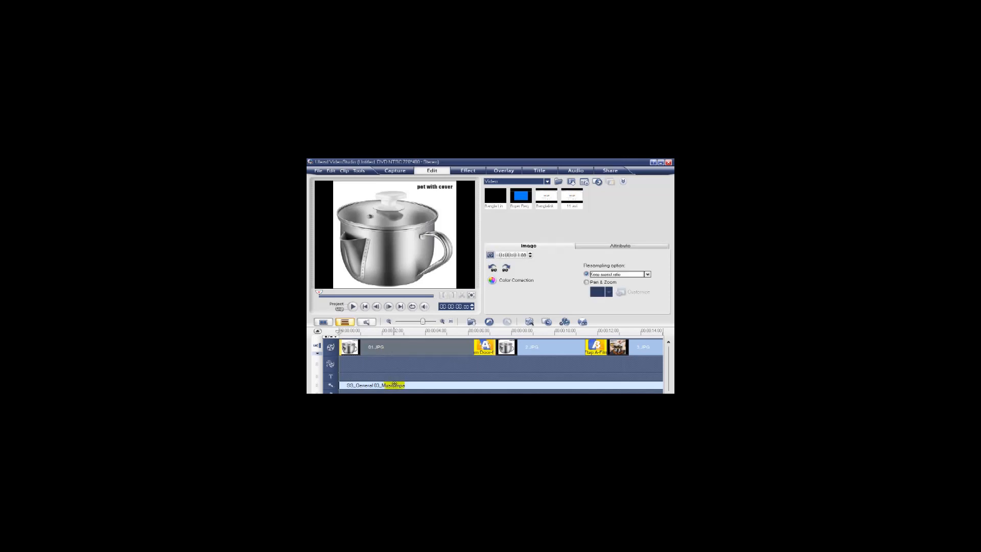
shift+click(543, 348)
shift+click(640, 346)
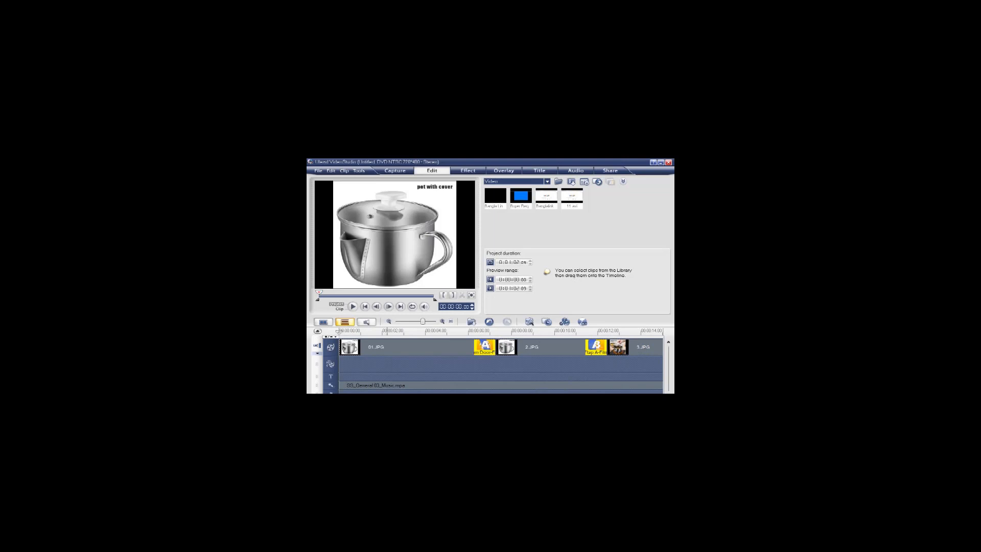
drag(387, 397, 432, 397)
shift+click(420, 347)
drag(387, 397, 440, 397)
shift+click(433, 349)
drag(387, 397, 464, 398)
click(417, 347)
drag(386, 398, 457, 397)
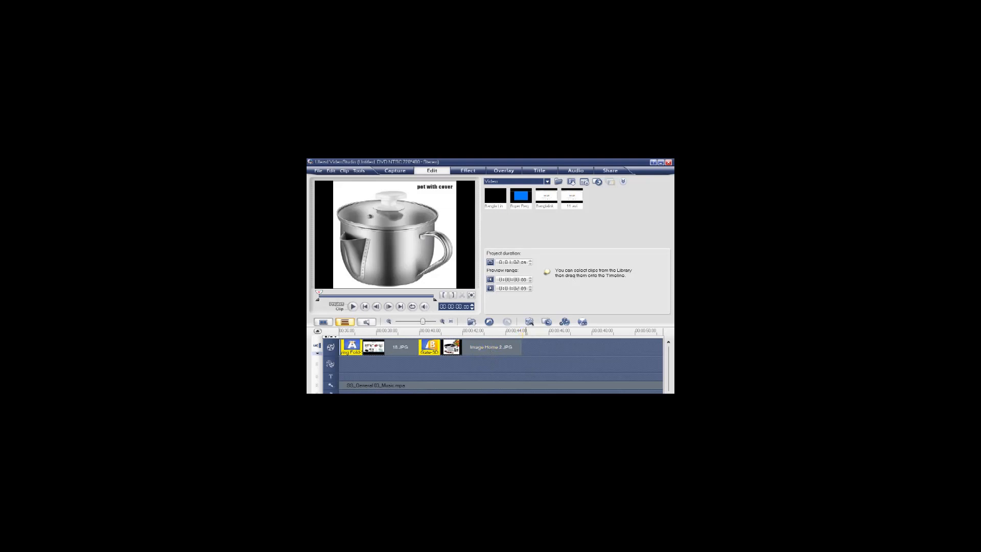
- Move the "The End" title on the title track so it starts directly after the last image clip
scroll(501, 364, right, 5)
scroll(500, 364, left, 4)
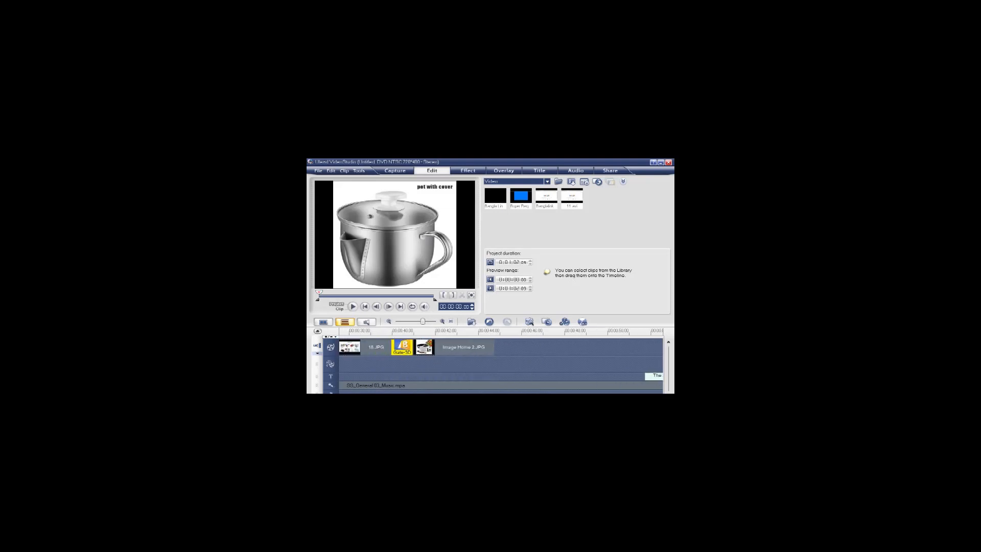
scroll(501, 364, left, 3)
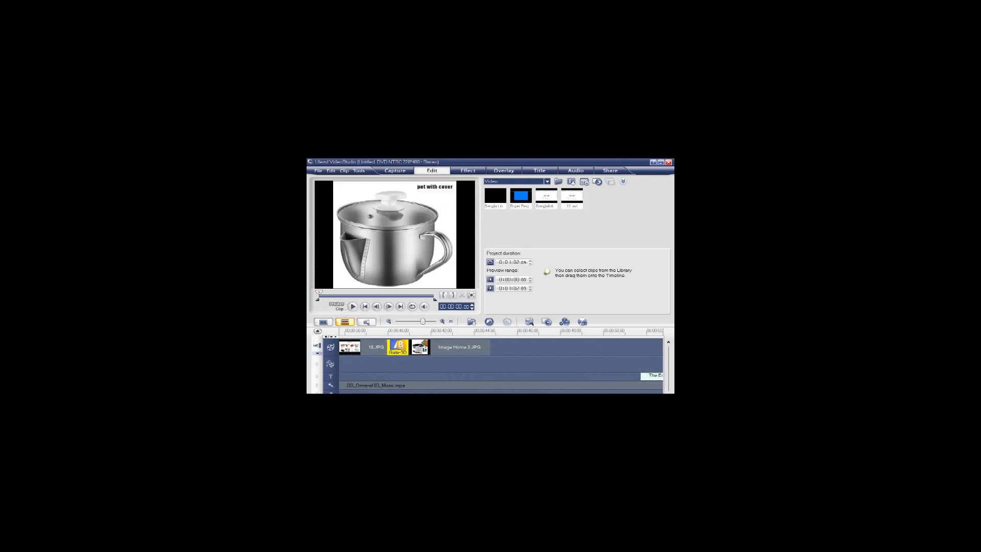
scroll(500, 364, right, 2)
click(640, 375)
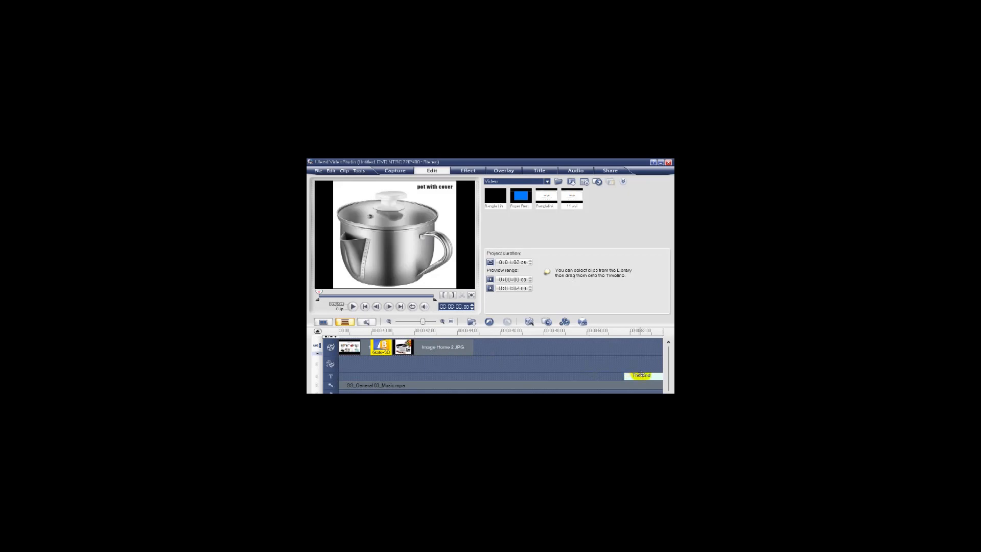
drag(641, 375, 493, 377)
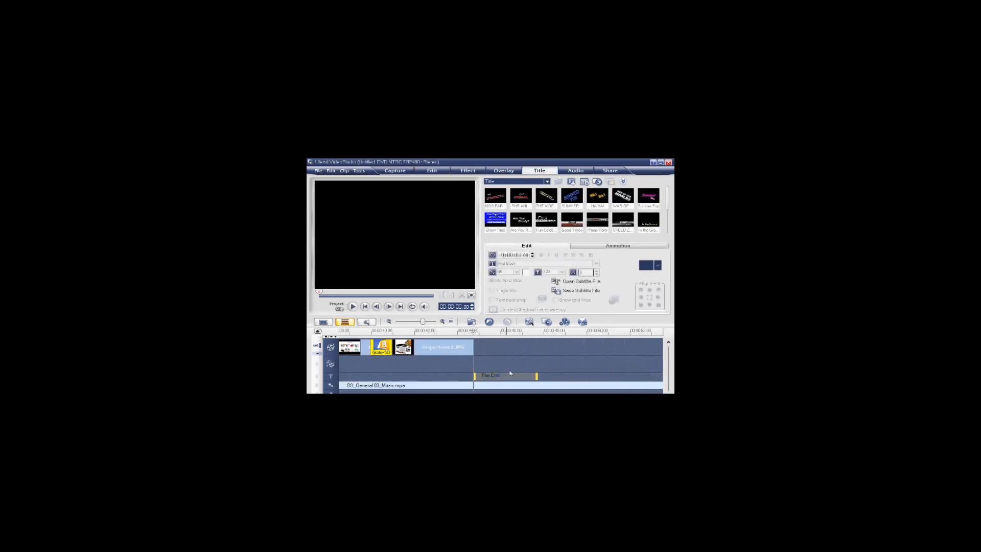
- Split the background music at the end of the "The End" title and delete the remaining part
drag(471, 331, 536, 345)
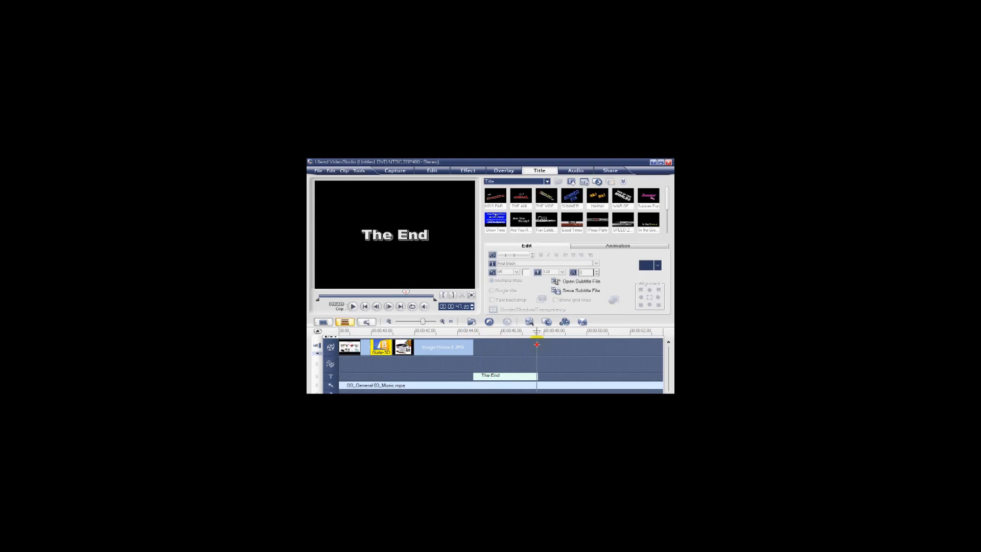
click(547, 386)
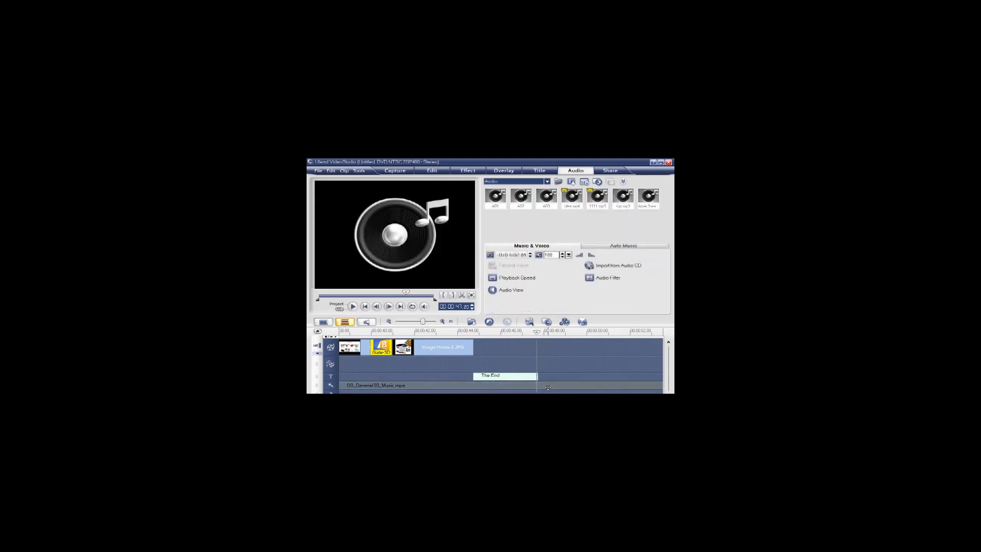
click(462, 295)
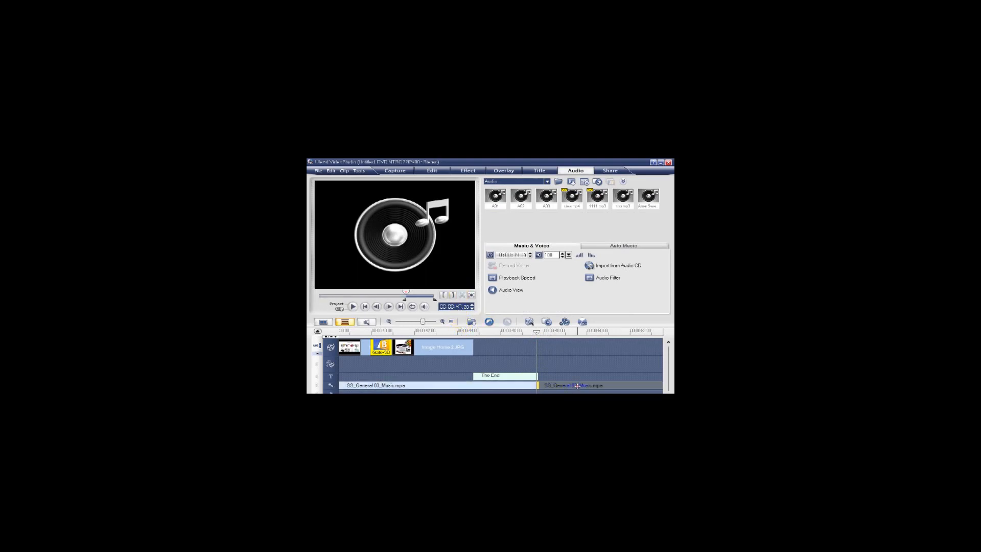
right_click(577, 387)
click(593, 319)
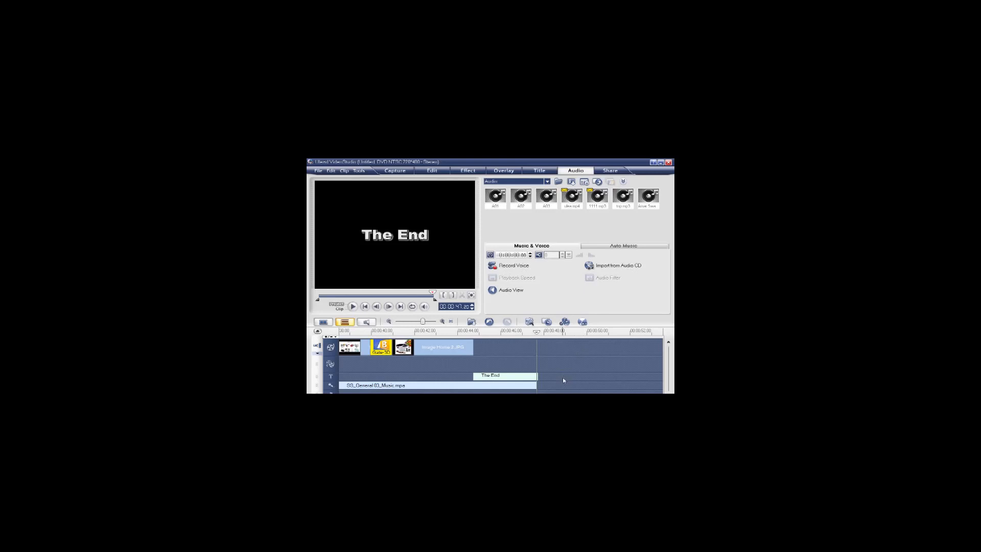
click(536, 376)
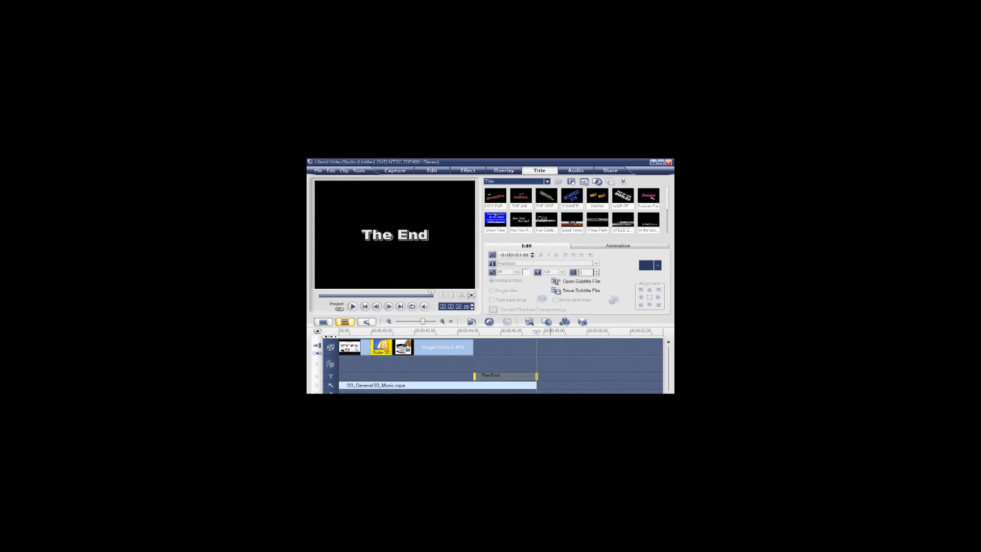
- Set up a custom video file export to the Desktop as MPEG-4 with the file name 12
scroll(501, 364, left, 10)
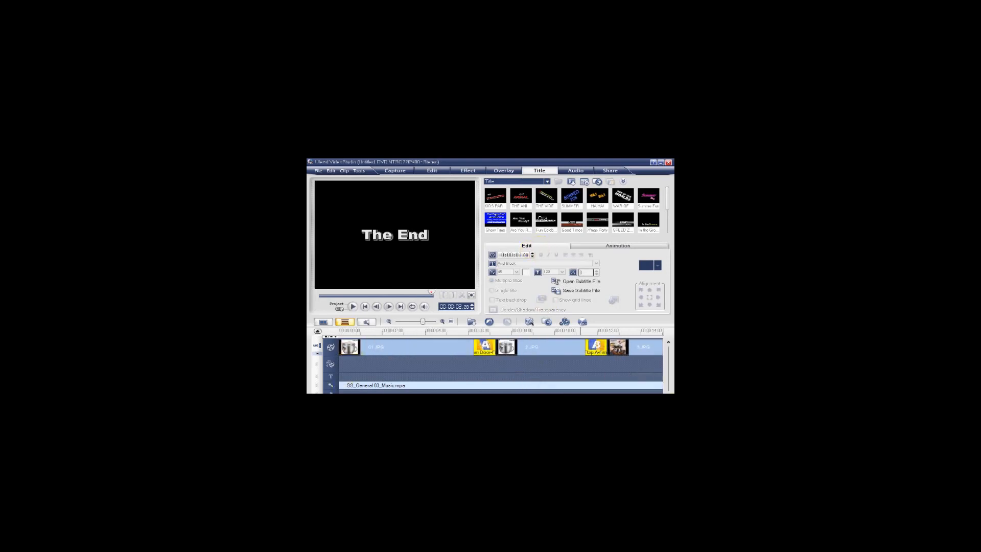
click(610, 173)
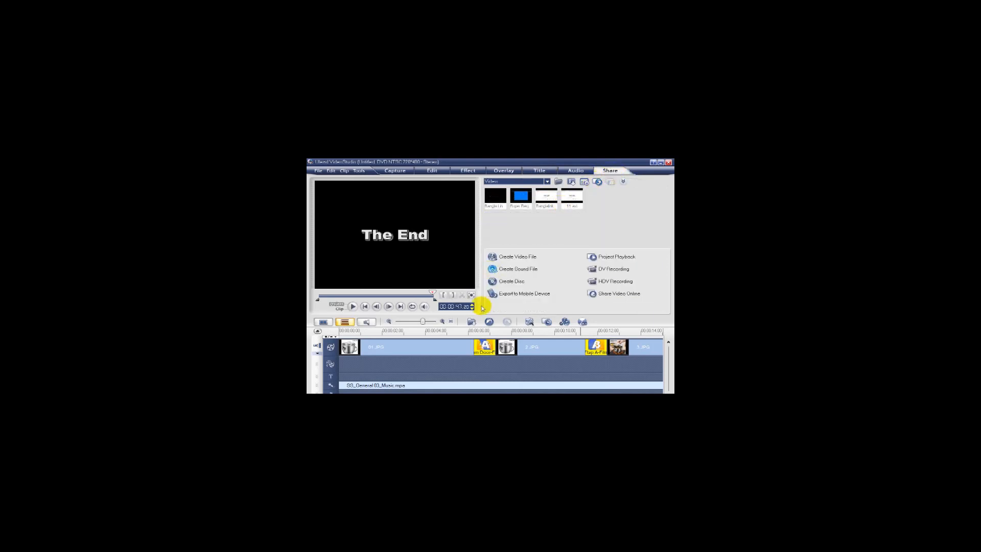
click(517, 257)
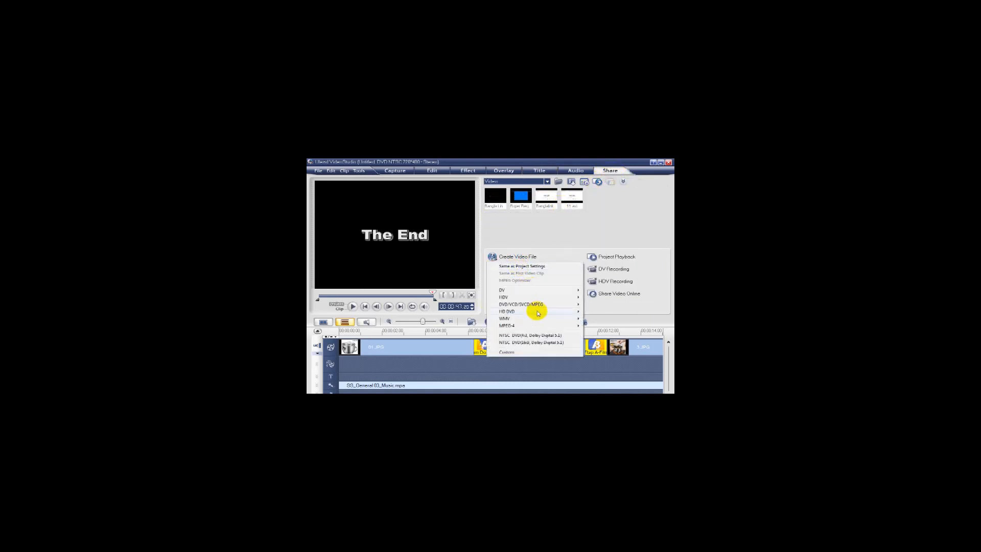
click(506, 352)
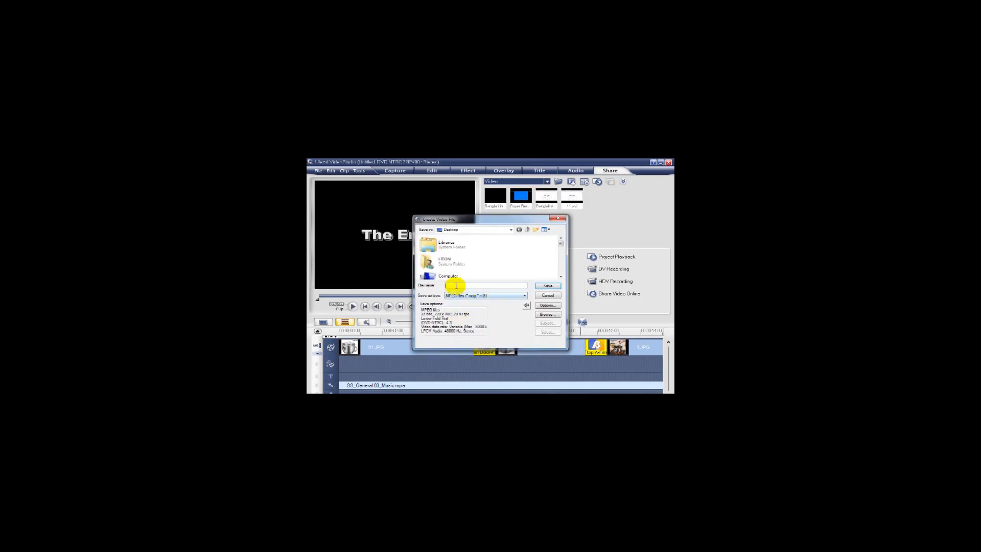
click(460, 295)
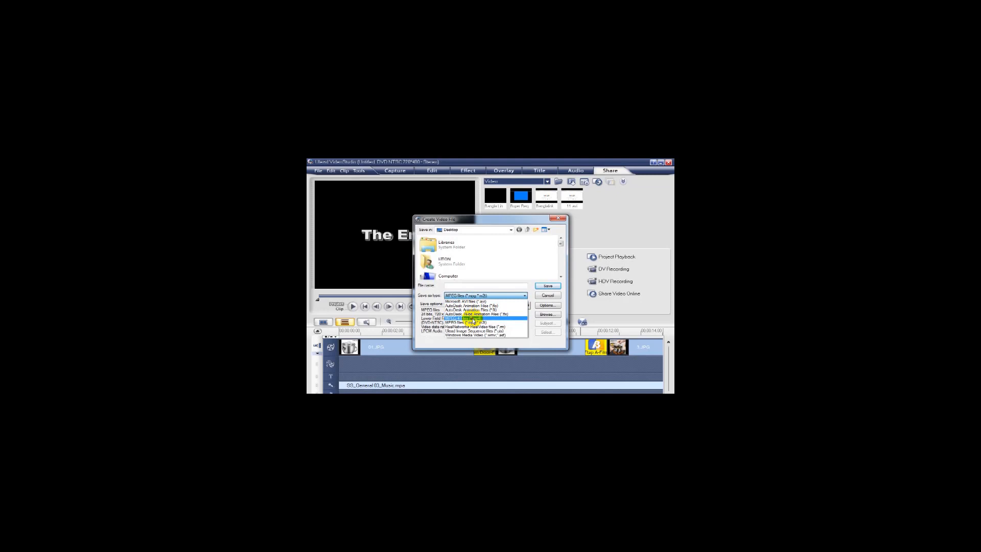
click(472, 317)
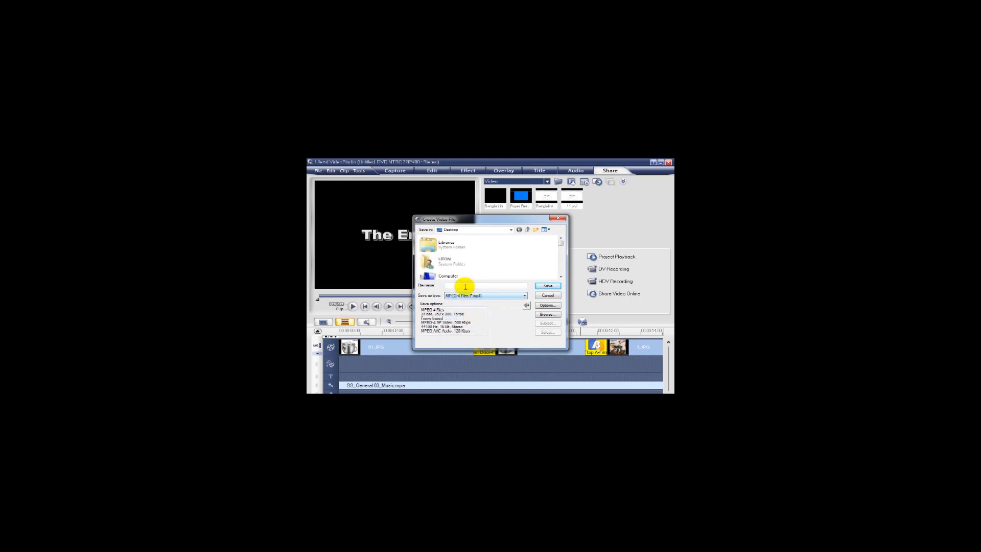
text(12)
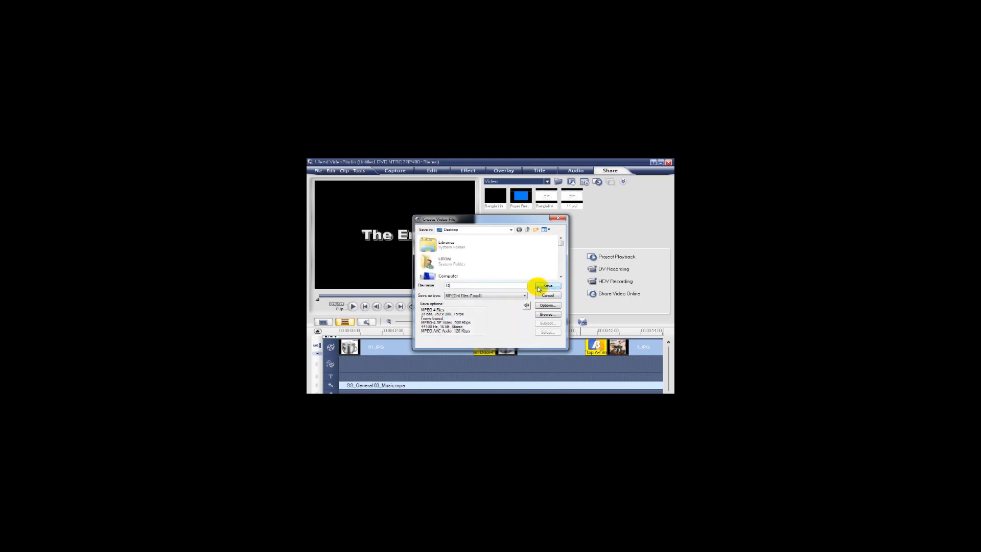